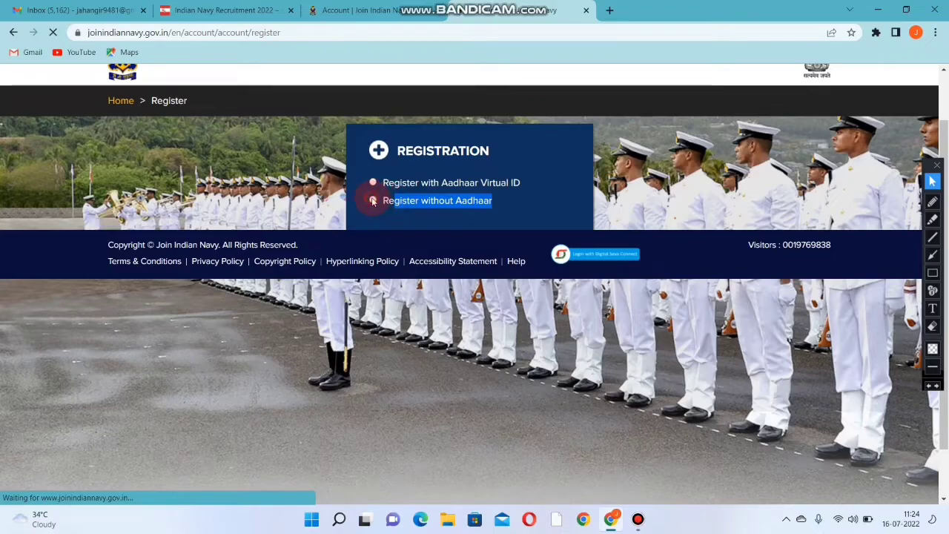
- Choose registration without Aadhaar and select PAN Card as the government-issued photo ID
drag(404, 215, 375, 201)
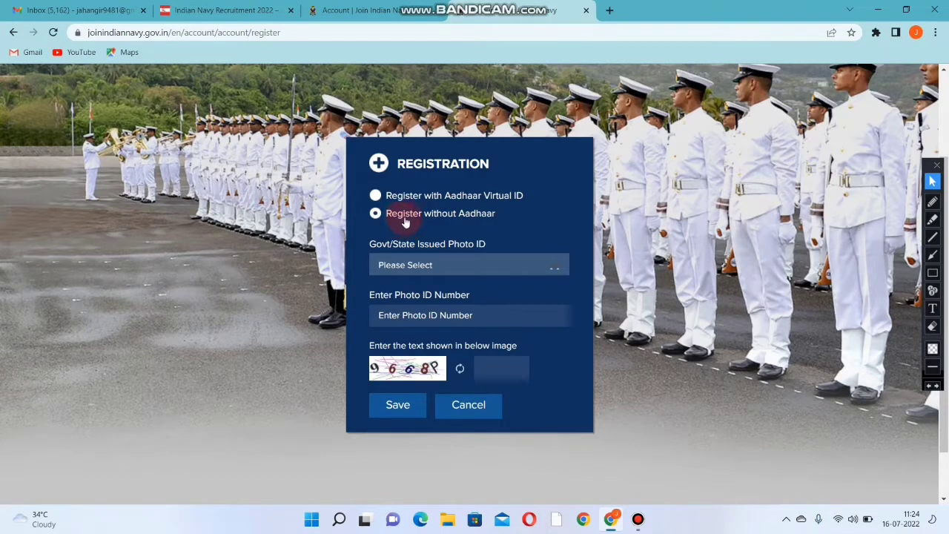
click(477, 263)
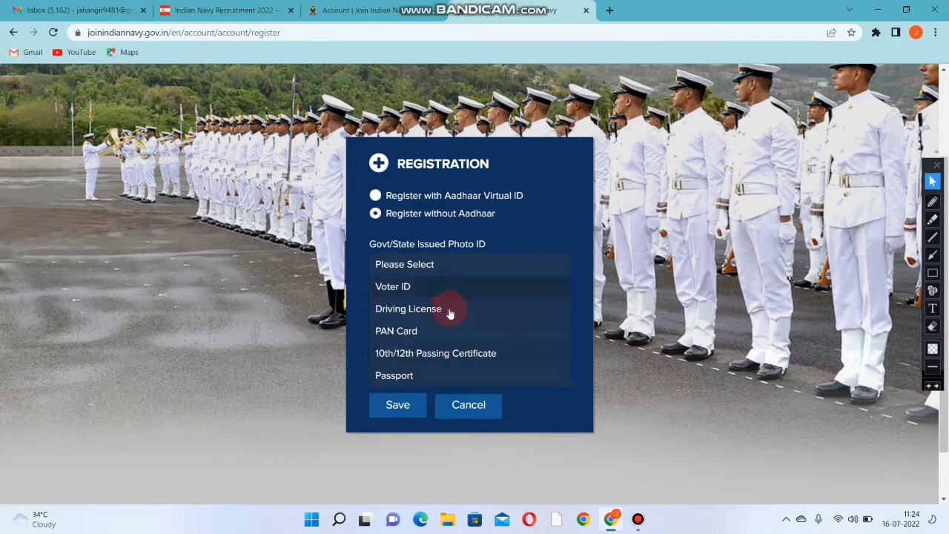
click(420, 333)
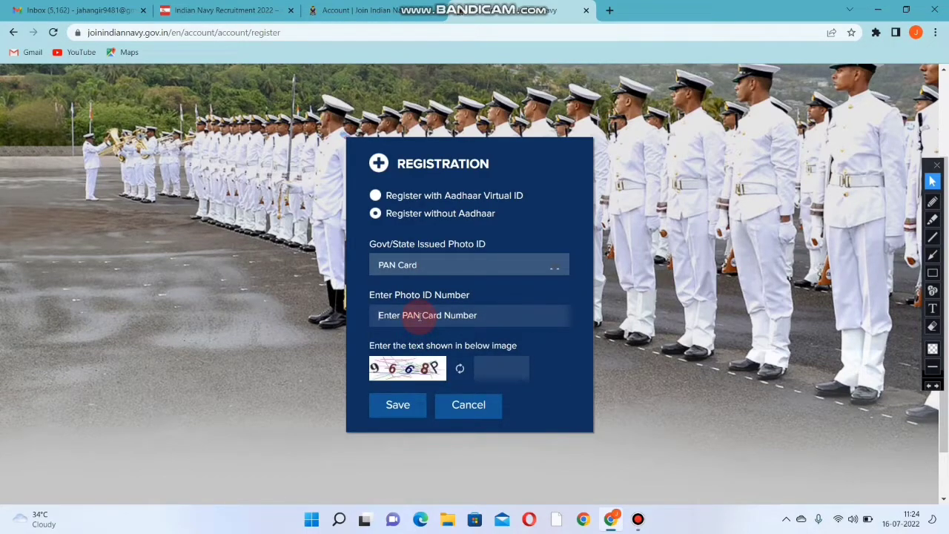
- Enter the PAN card number and the captcha text, and save to proceed to the registration form
click(420, 315)
click(505, 369)
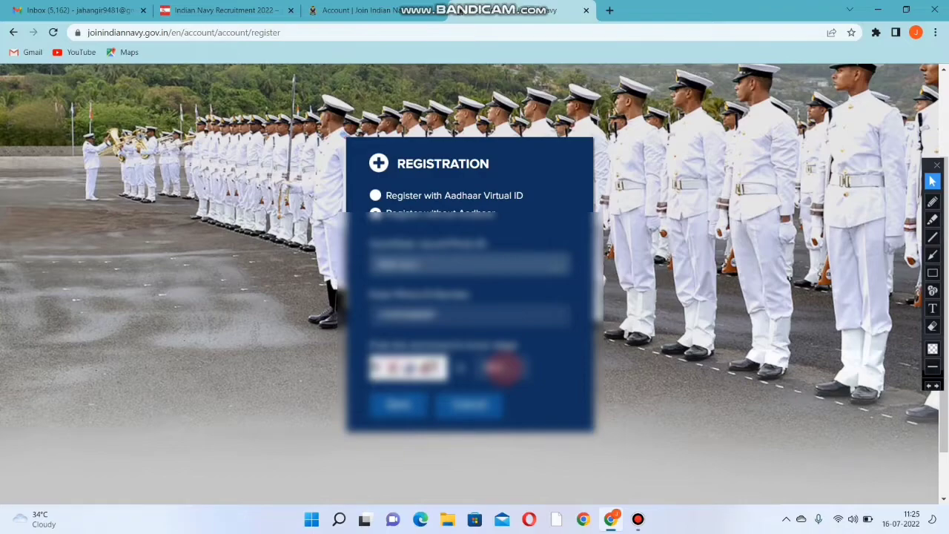
click(405, 405)
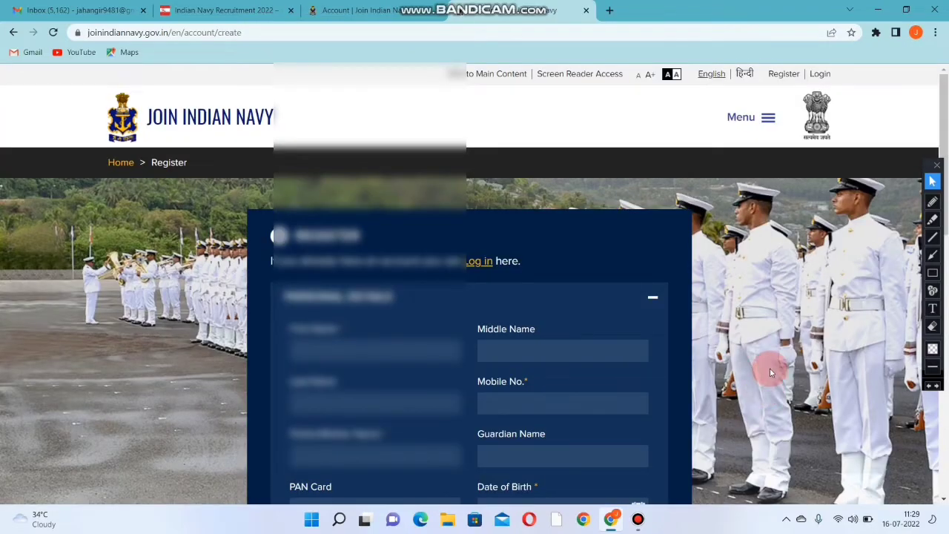
- Examine the personal details fields of the registration form, from the name and mobile number to the identity document questions
scroll(770, 368, down, 3)
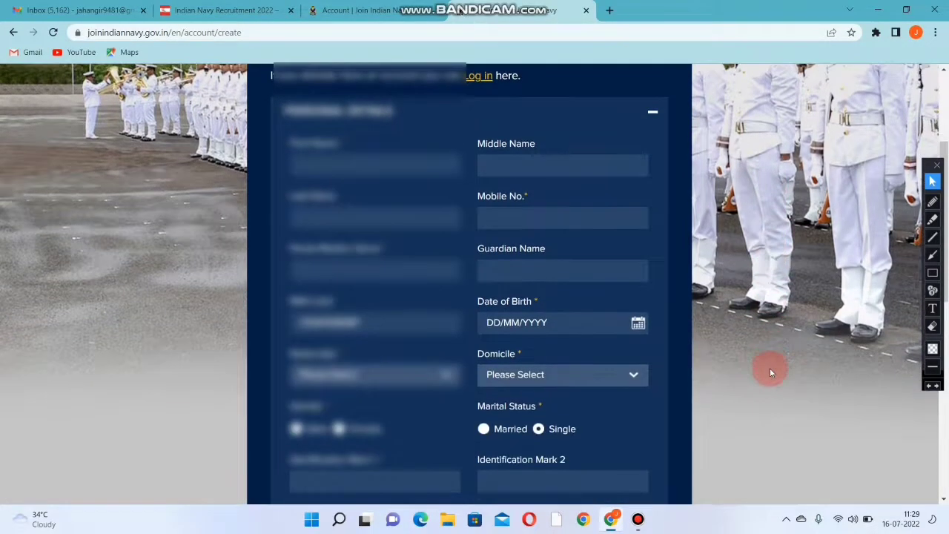
scroll(769, 368, up, 1)
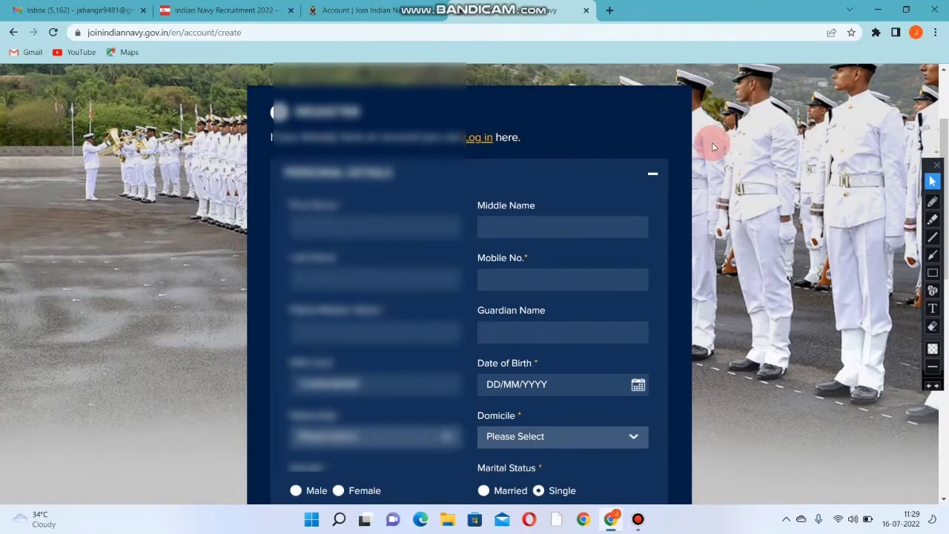
scroll(707, 153, down, 1)
scroll(707, 154, up, 1)
scroll(686, 271, down, 1)
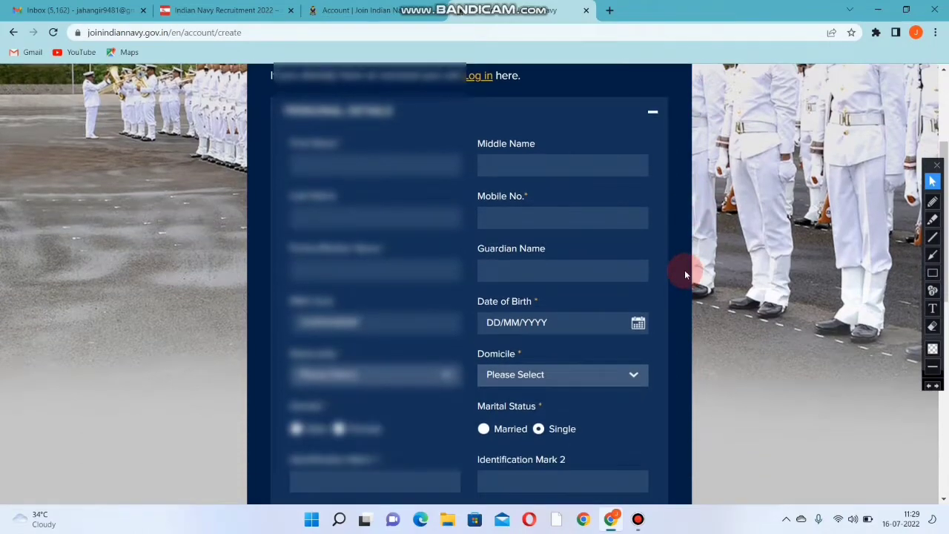
scroll(660, 267, up, 1)
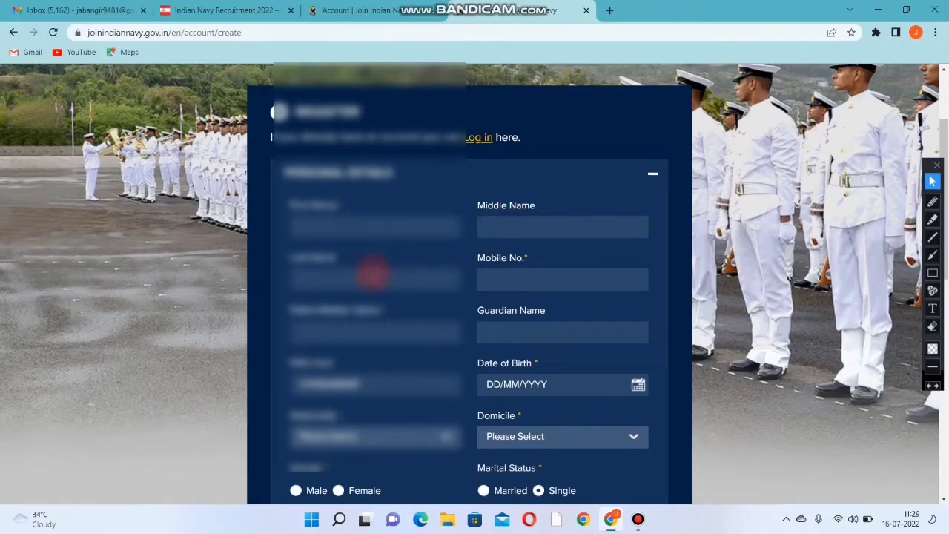
click(547, 277)
scroll(546, 277, down, 1)
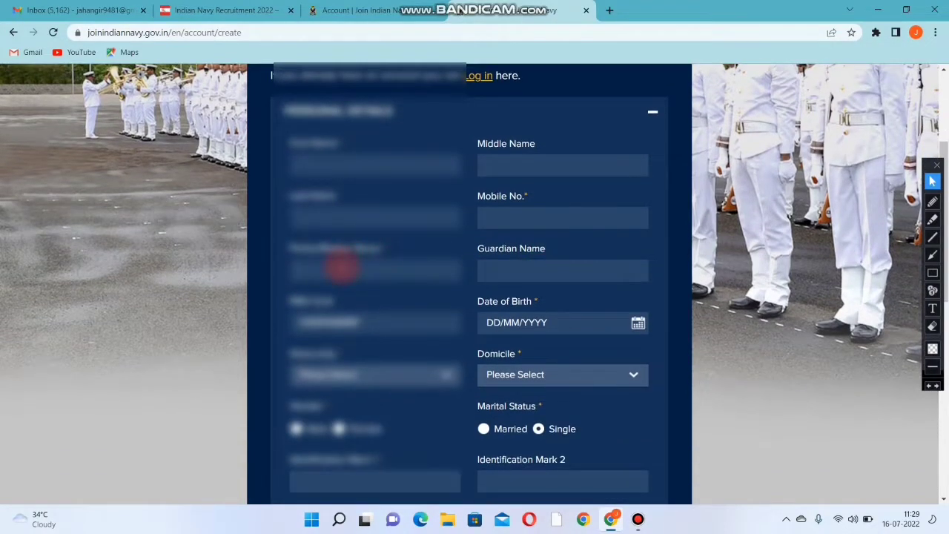
scroll(341, 269, down, 1)
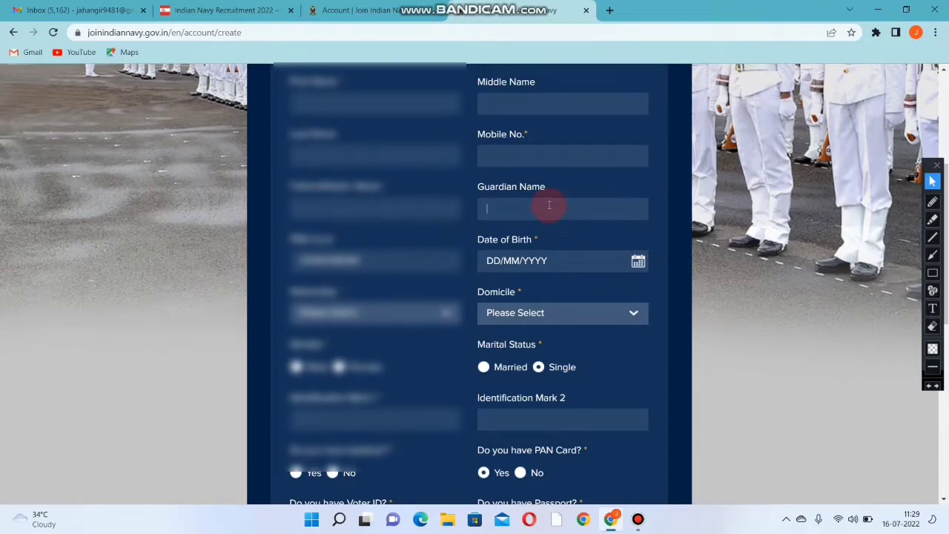
scroll(532, 229, down, 2)
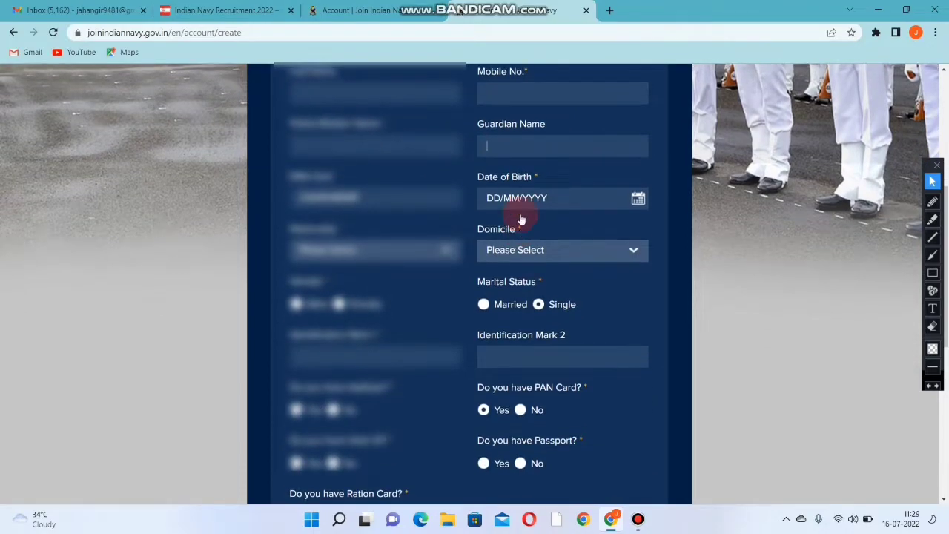
- Look through the year choices for the date of birth and the options offered for nationality
click(567, 136)
click(568, 162)
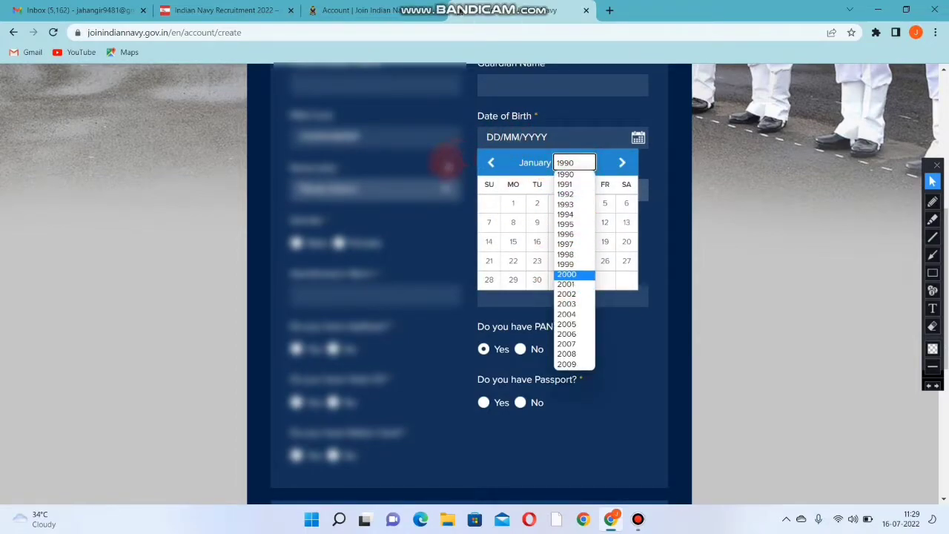
click(430, 165)
click(430, 191)
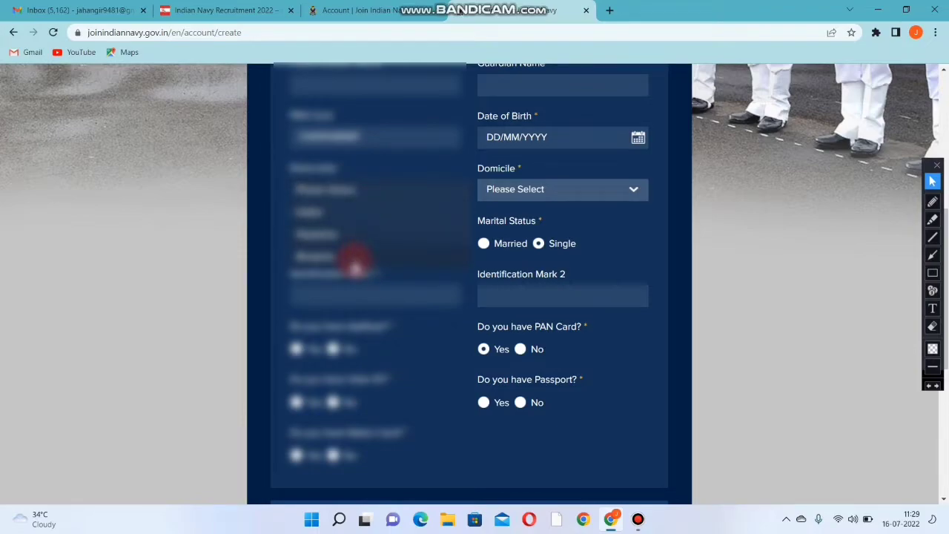
scroll(354, 263, down, 1)
scroll(404, 163, up, 1)
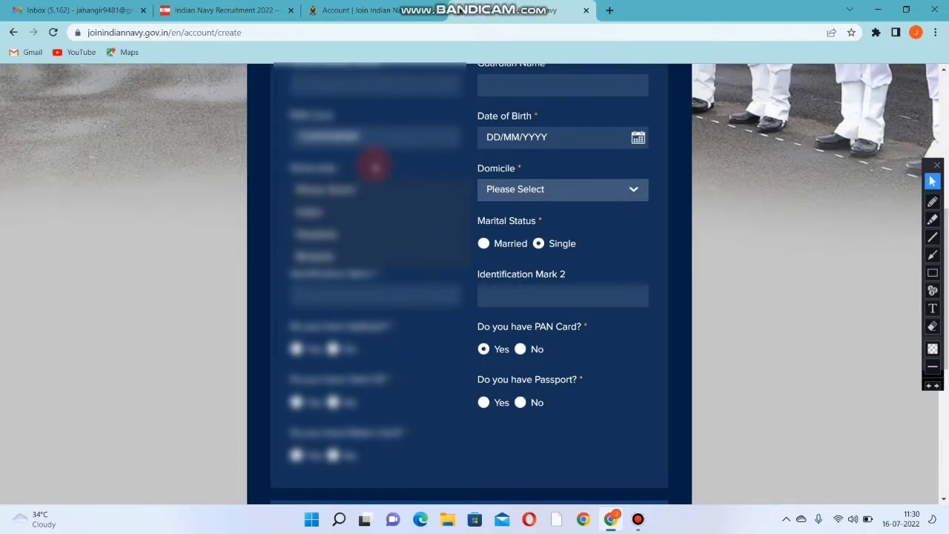
click(375, 165)
- Set the domicile to ASSAM in the personal details
click(528, 191)
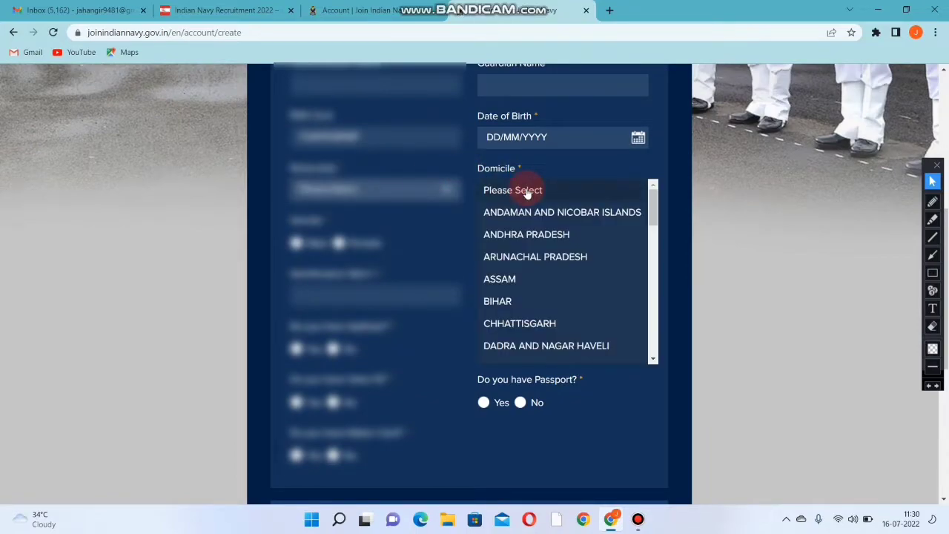
scroll(530, 252, down, 3)
scroll(528, 271, up, 3)
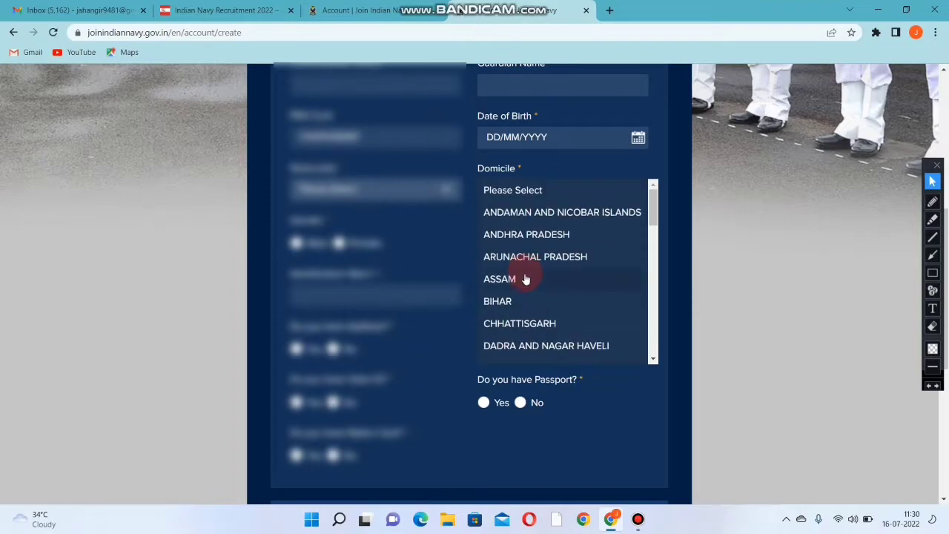
click(514, 287)
- Review the gender, marital status, identification mark and identity document questions in the personal details
scroll(435, 212, down, 1)
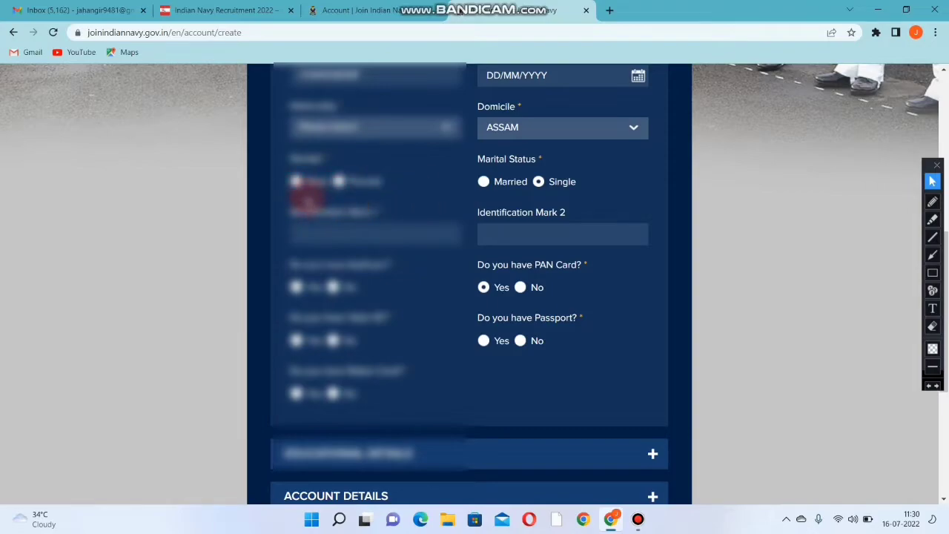
scroll(518, 197, down, 1)
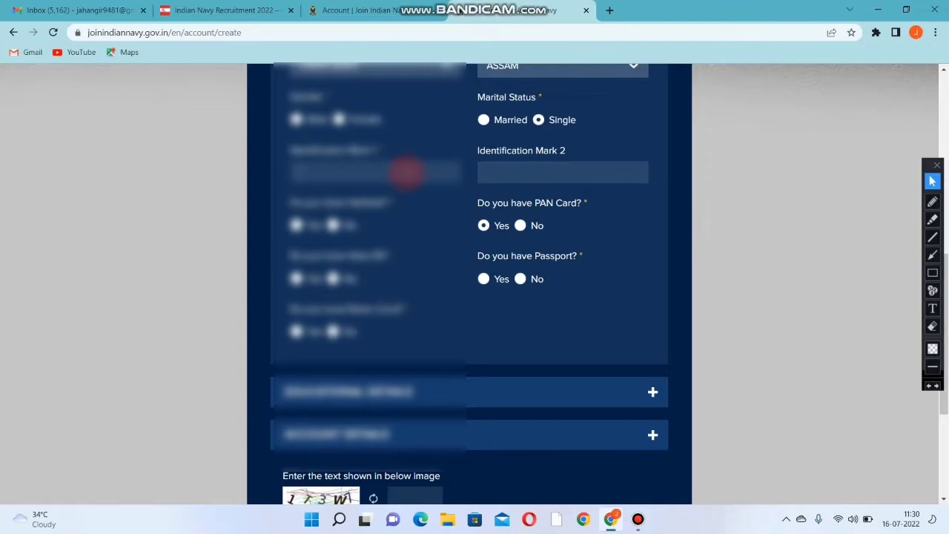
scroll(378, 178, down, 2)
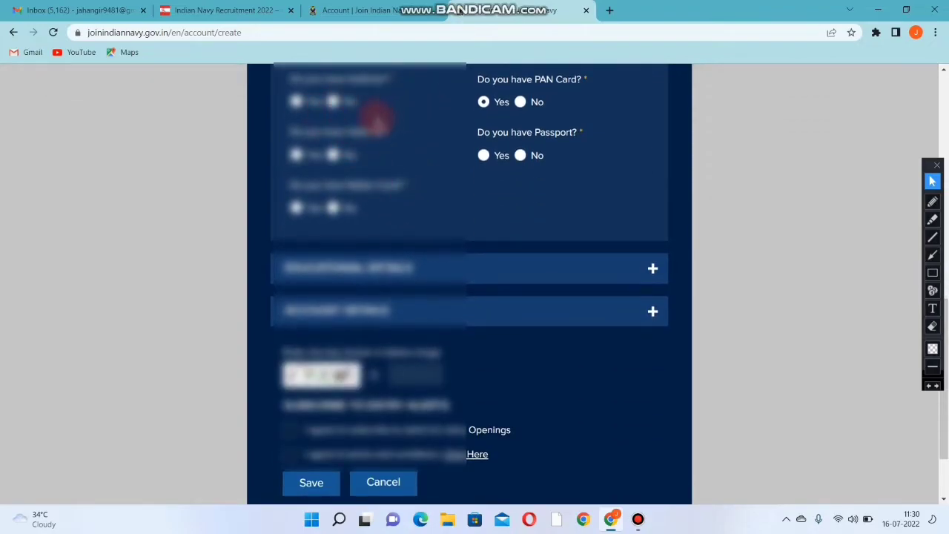
scroll(378, 119, up, 1)
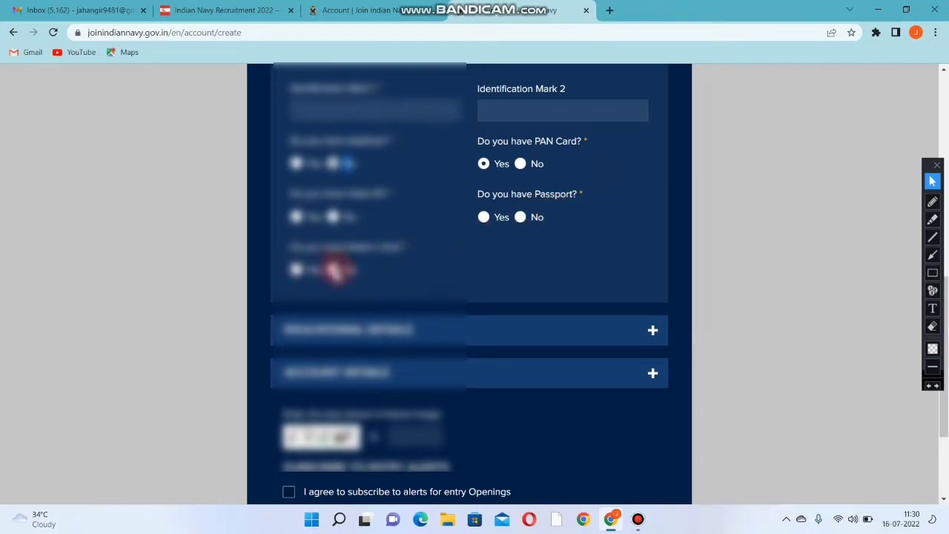
scroll(397, 281, up, 4)
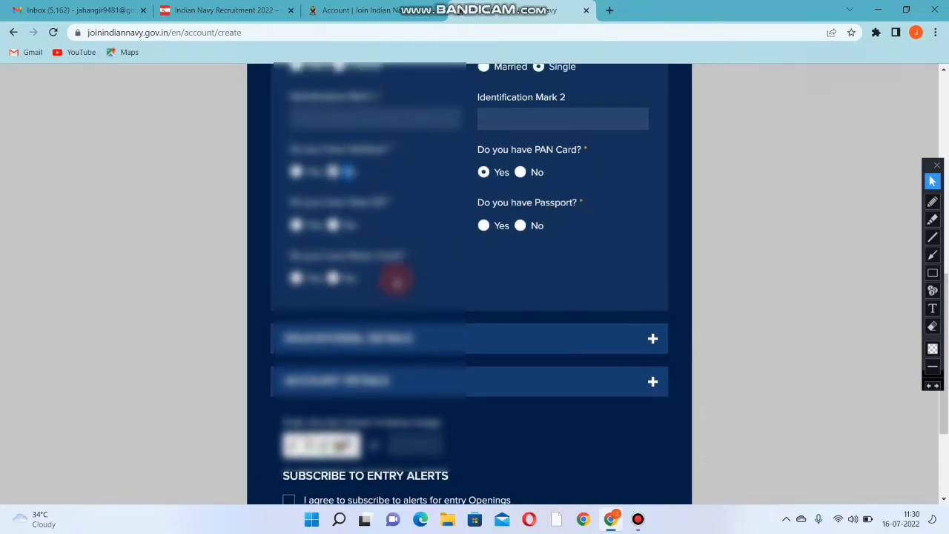
scroll(397, 280, up, 2)
- Answer No to the question about having a passport
scroll(397, 280, down, 5)
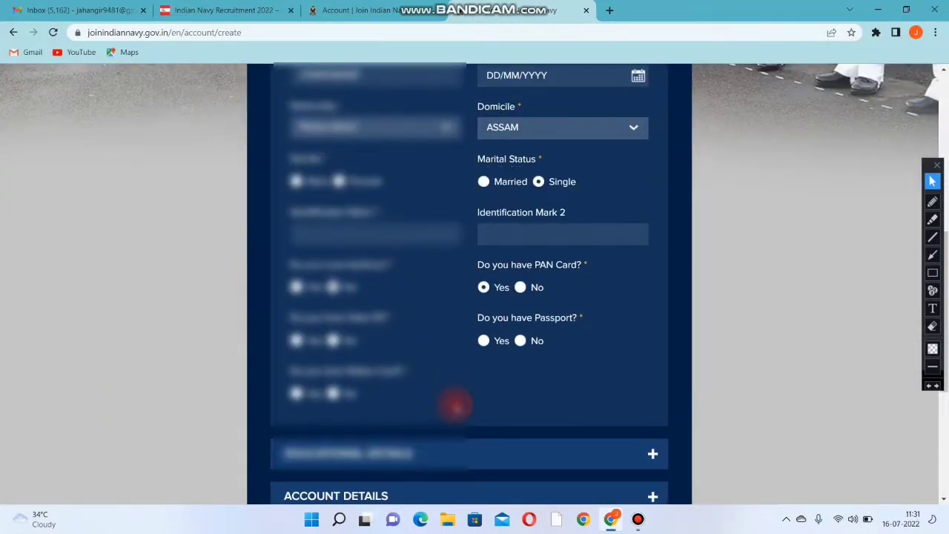
click(520, 340)
scroll(757, 210, down, 1)
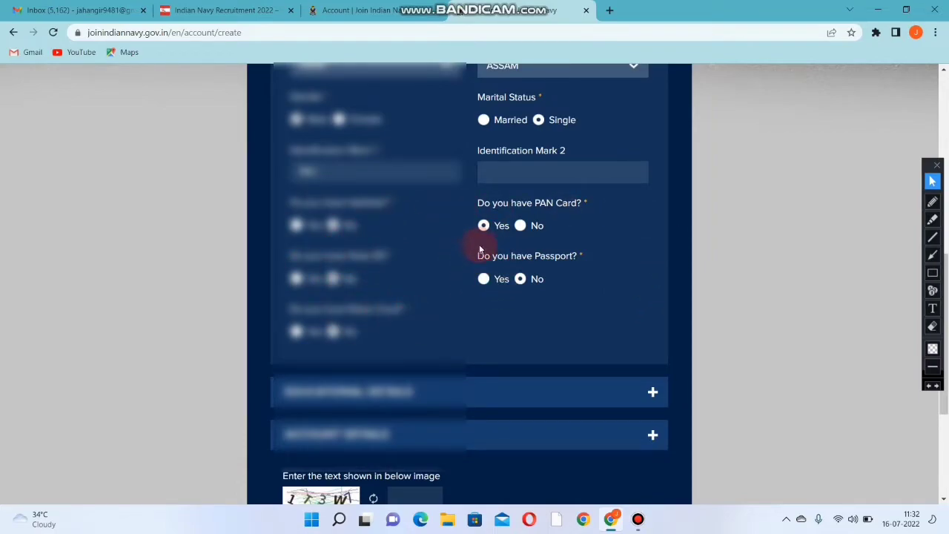
- Expand the educational details section and set the highest qualification to 12th Science
scroll(458, 305, down, 1)
scroll(459, 304, down, 2)
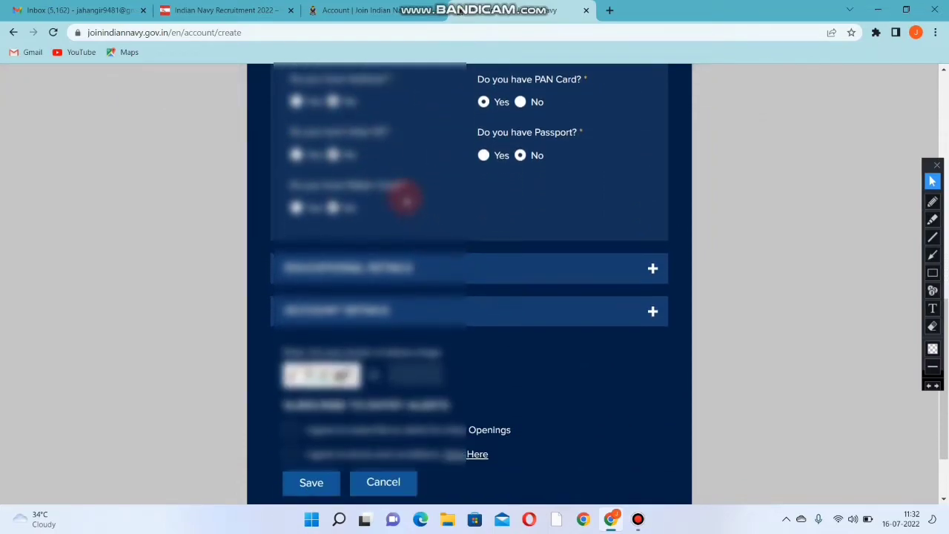
click(653, 269)
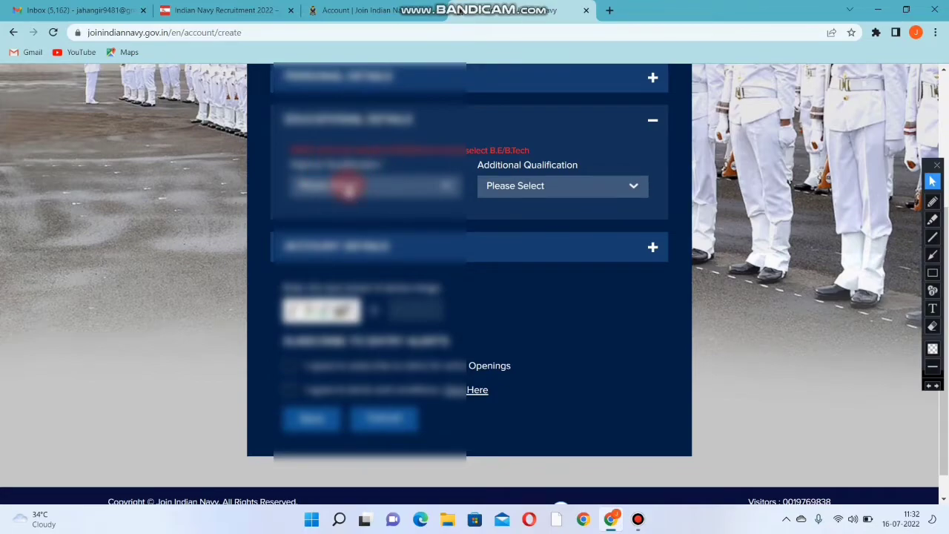
click(347, 187)
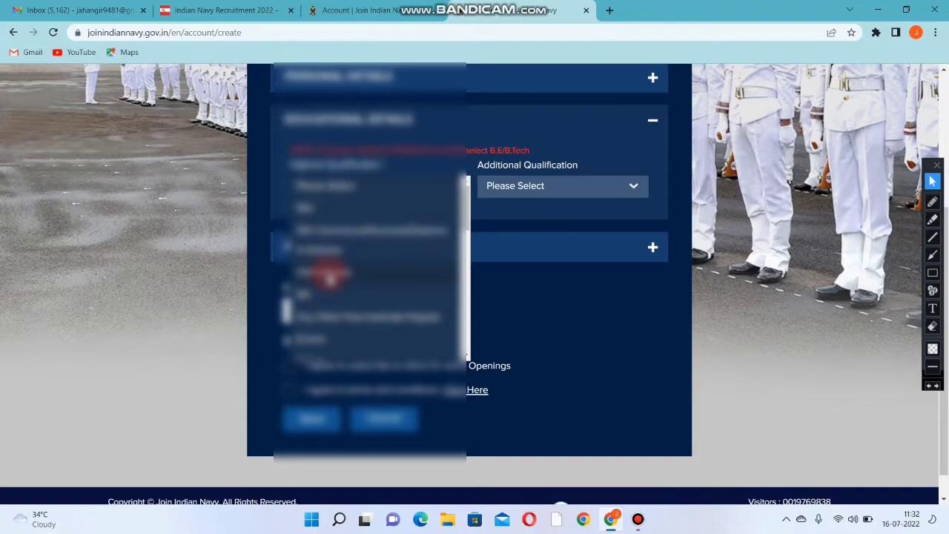
scroll(333, 274, down, 2)
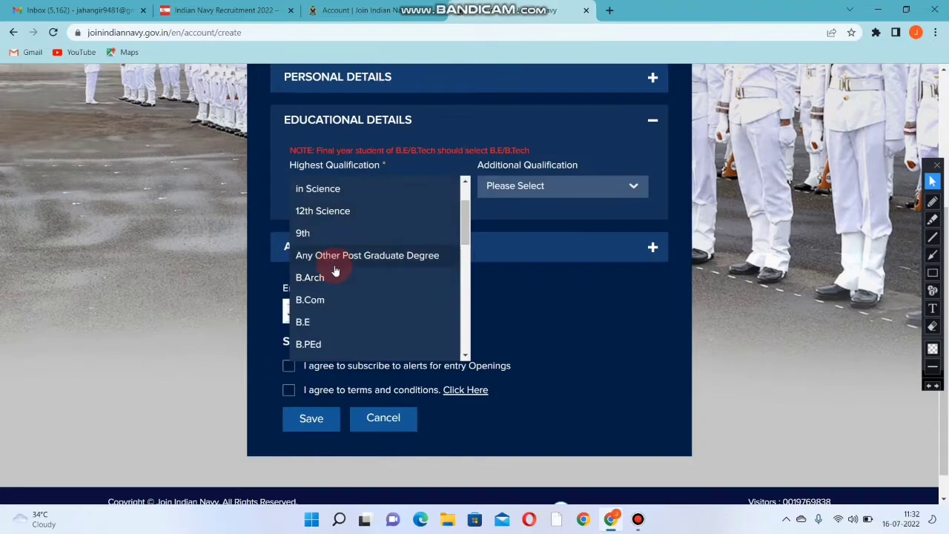
scroll(334, 268, up, 2)
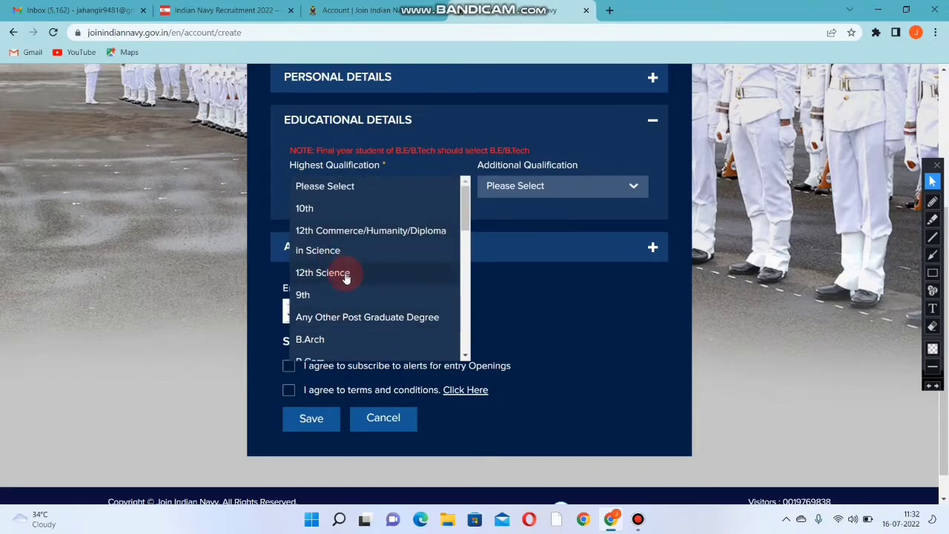
click(346, 274)
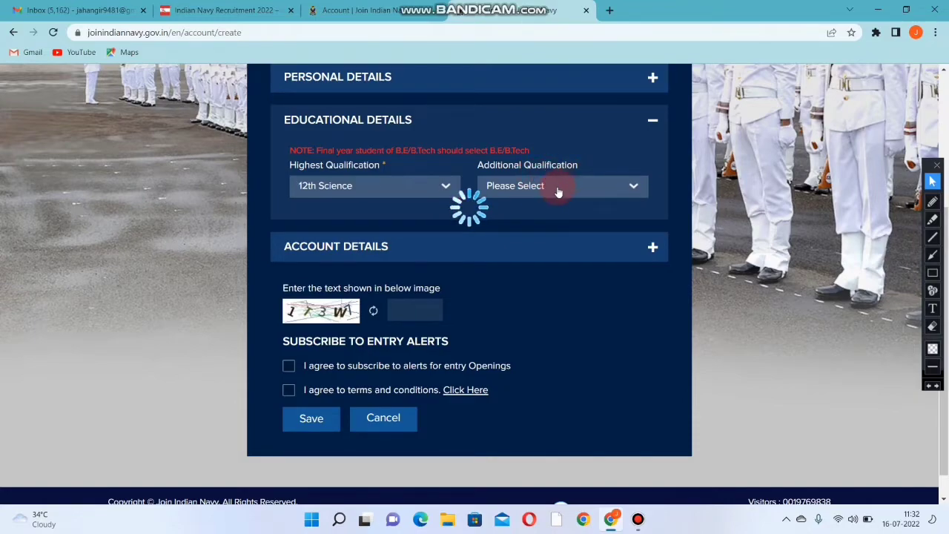
- Set the highest stream to Physics, Chemistry and Mathematics (PCM)
click(558, 190)
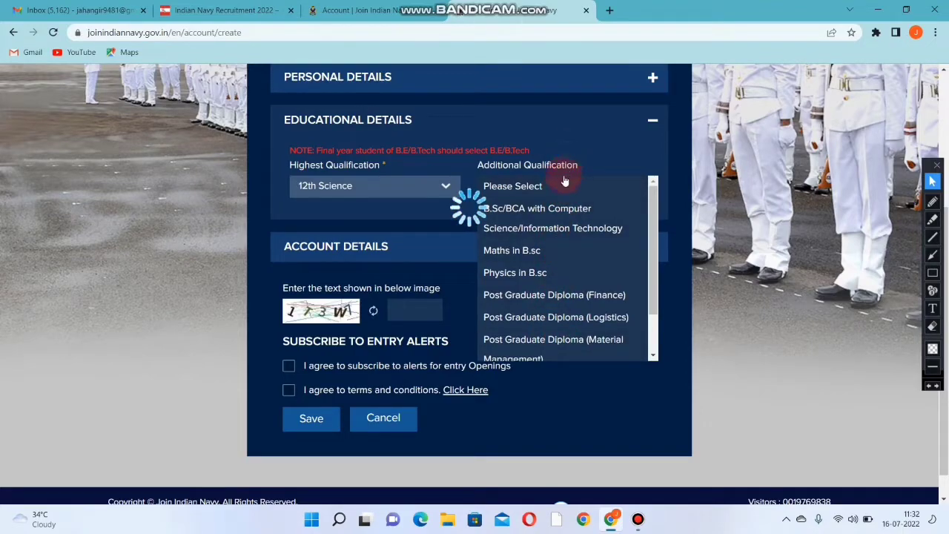
click(580, 146)
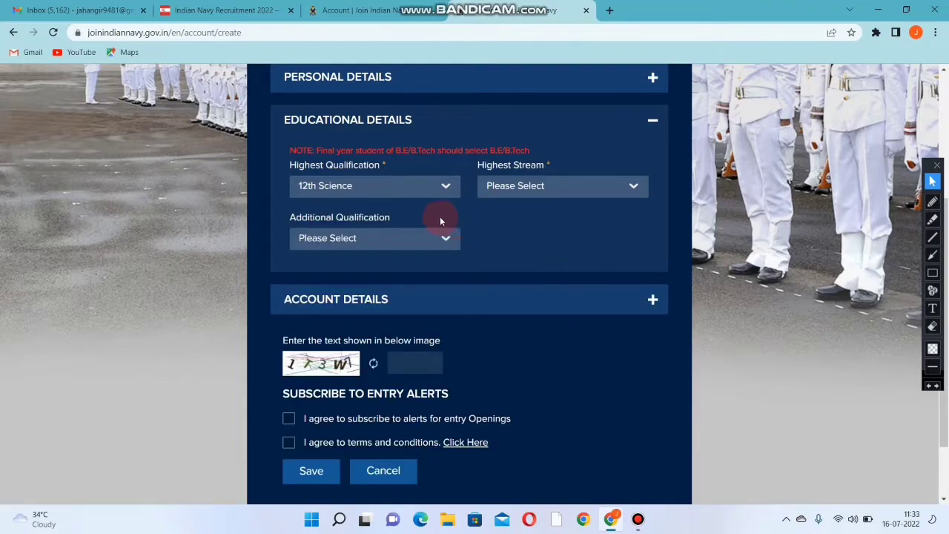
click(532, 190)
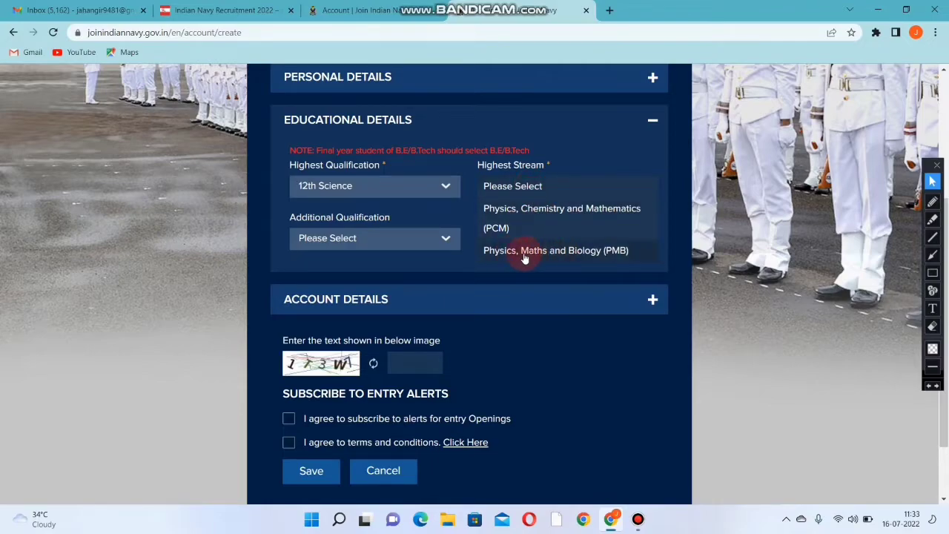
scroll(598, 221, down, 1)
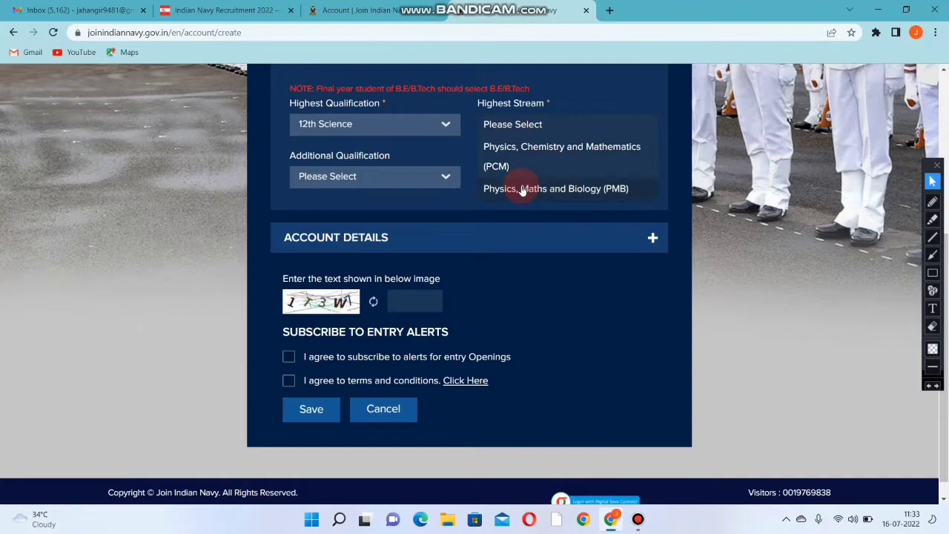
click(537, 159)
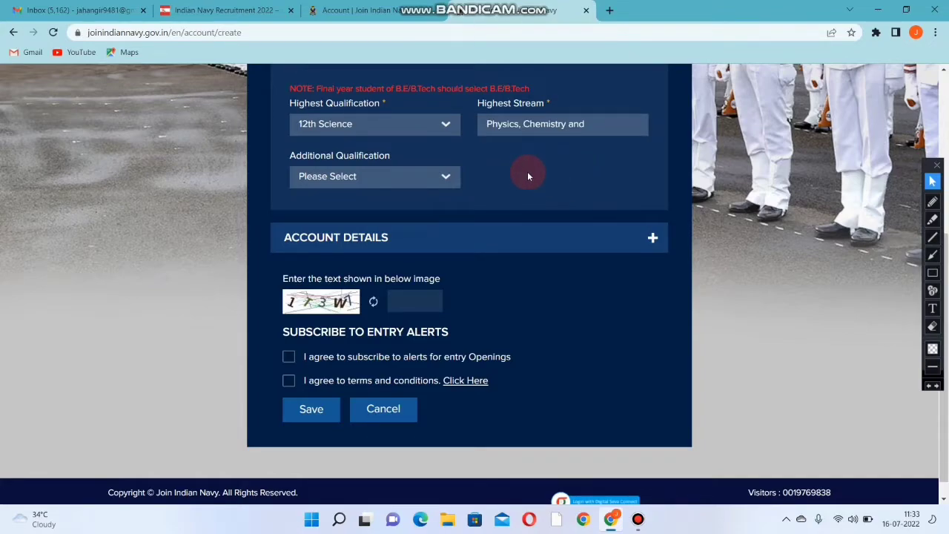
- Expand the account details section and fill in the email ID, the account password and the password confirmation
scroll(511, 201, down, 1)
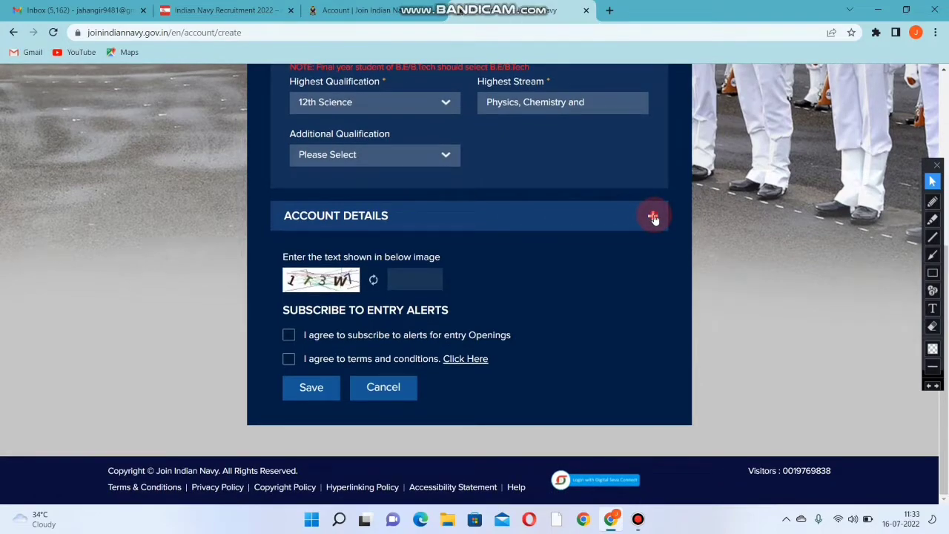
click(654, 217)
click(417, 158)
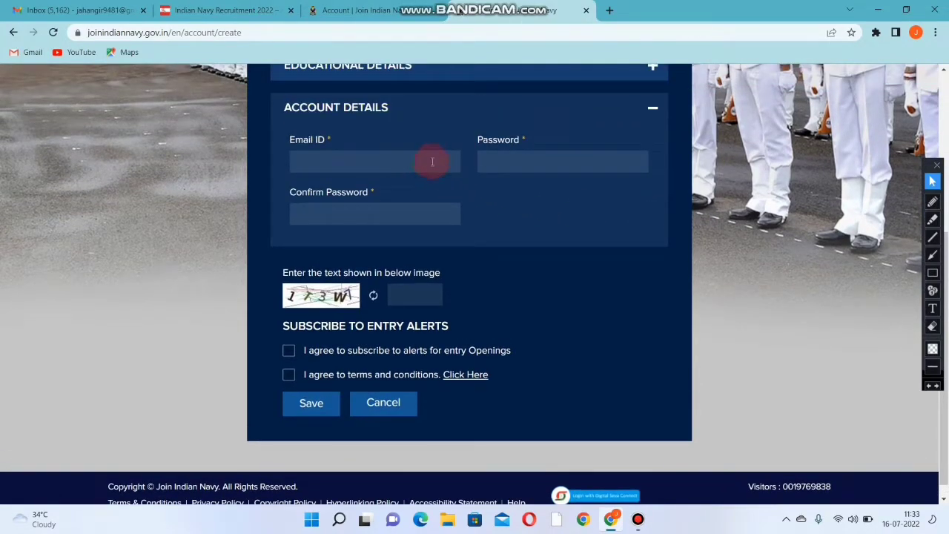
click(585, 161)
click(409, 212)
click(487, 165)
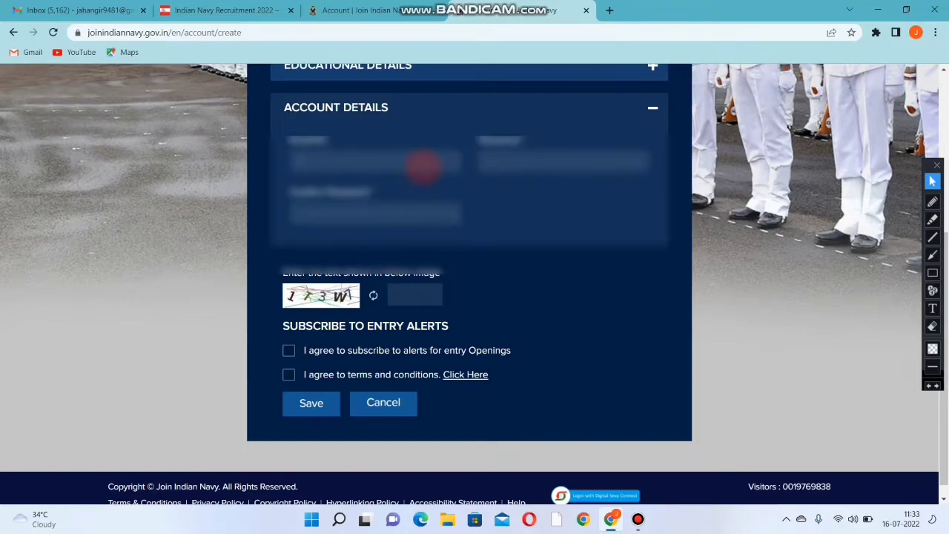
click(549, 164)
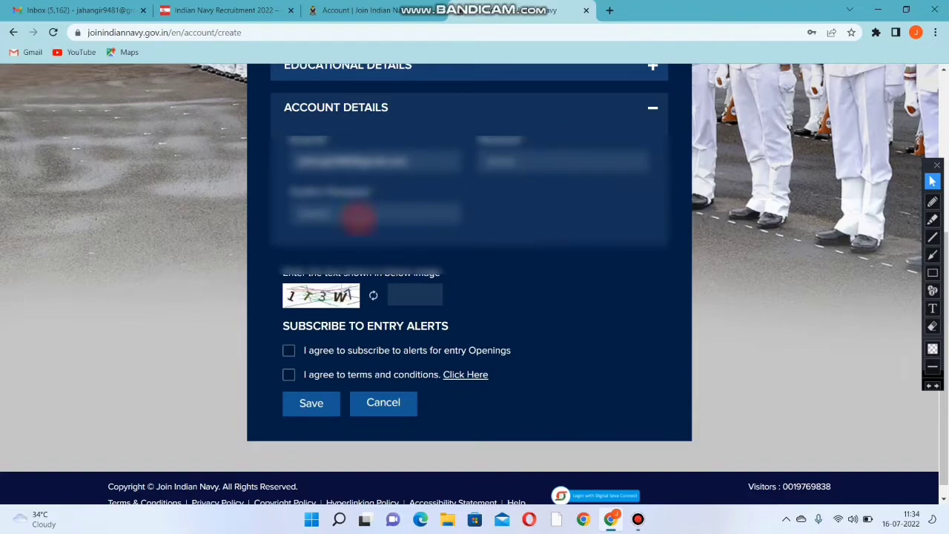
- Complete the captcha, agree to the entry alerts and the terms and conditions, and save the registration without storing the password in the browser
scroll(468, 223, down, 1)
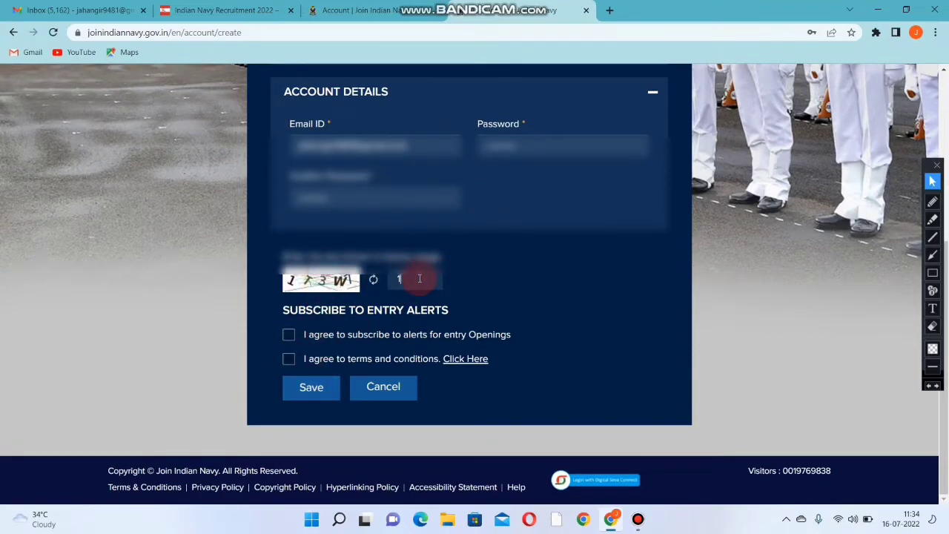
text(T3W7)
click(289, 334)
click(289, 359)
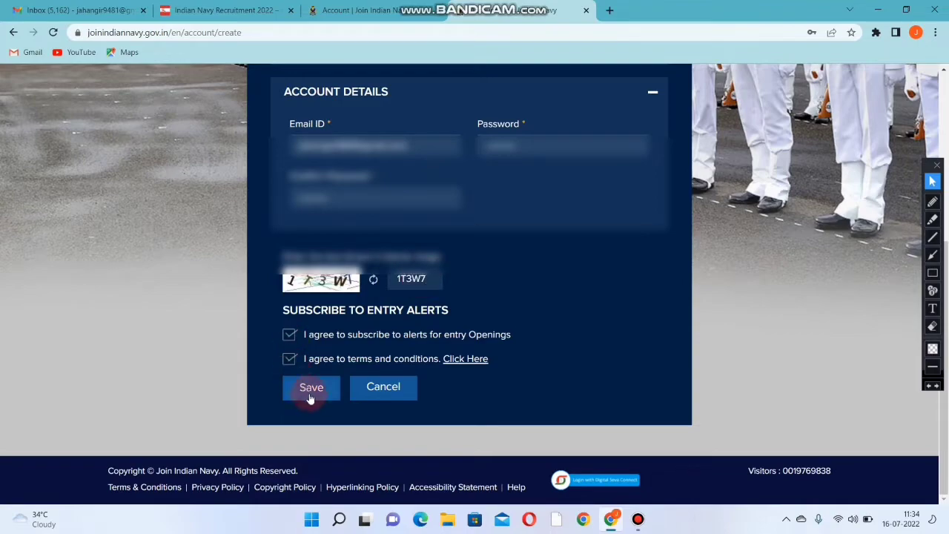
click(309, 390)
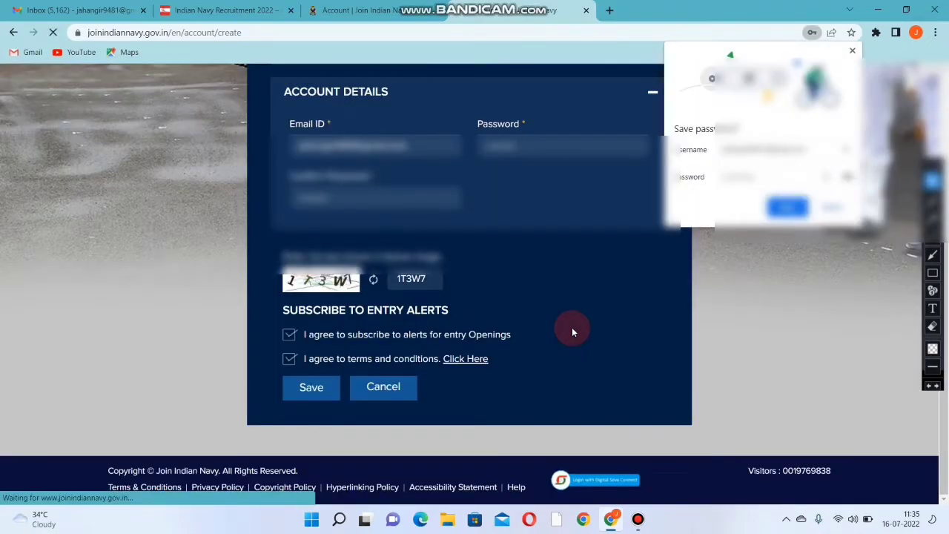
click(581, 198)
click(832, 207)
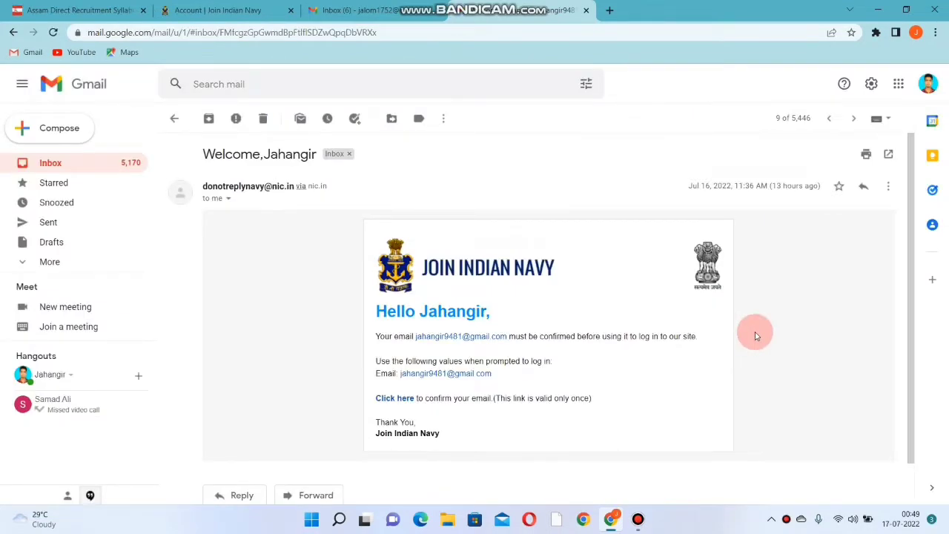
- Follow the email confirmation link in the Join Indian Navy welcome message in Gmail and submit the mobile verification OTP
scroll(755, 336, down, 1)
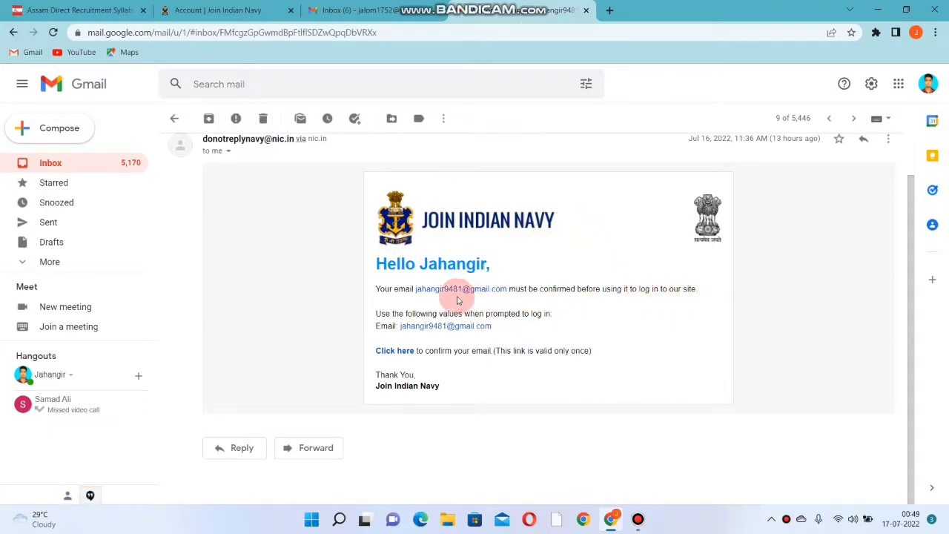
click(396, 353)
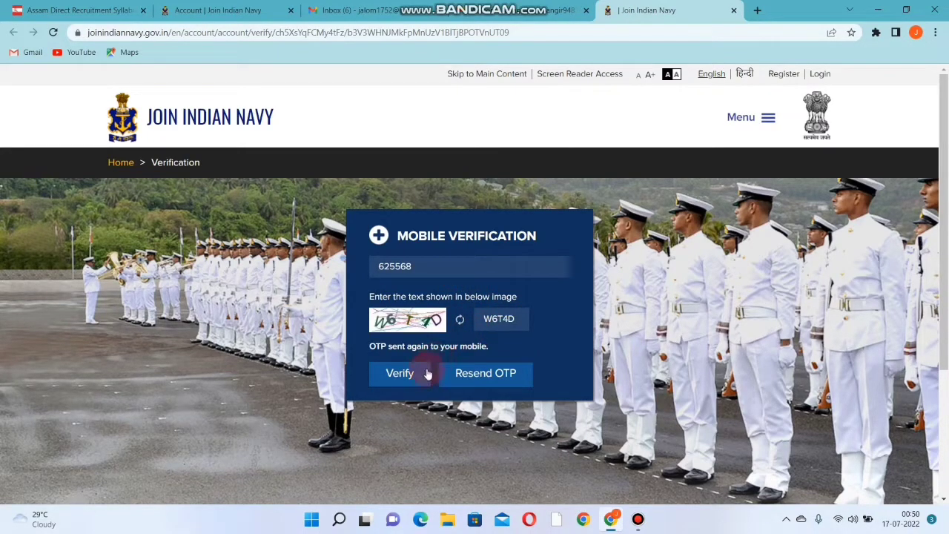
click(405, 374)
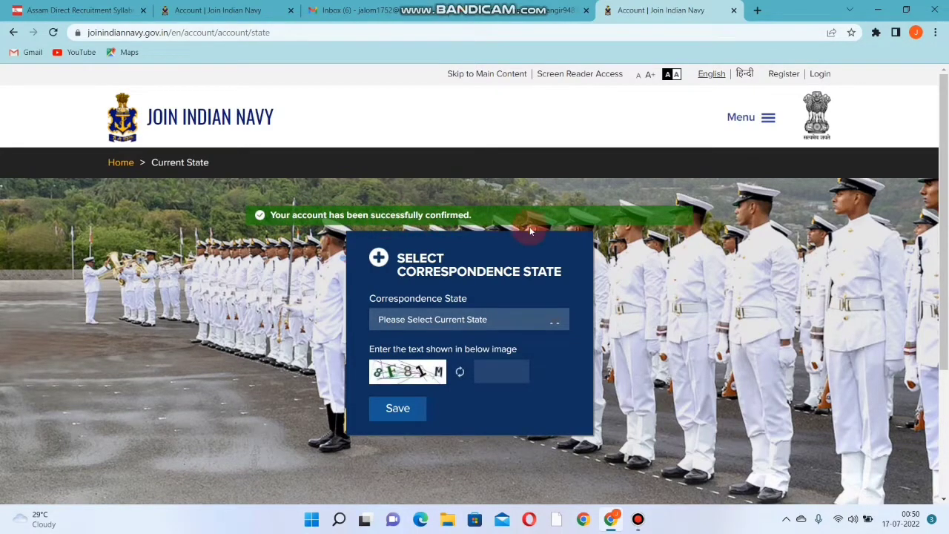
- Set the correspondence state to Assam and complete the captcha to save it
scroll(530, 231, down, 1)
click(553, 257)
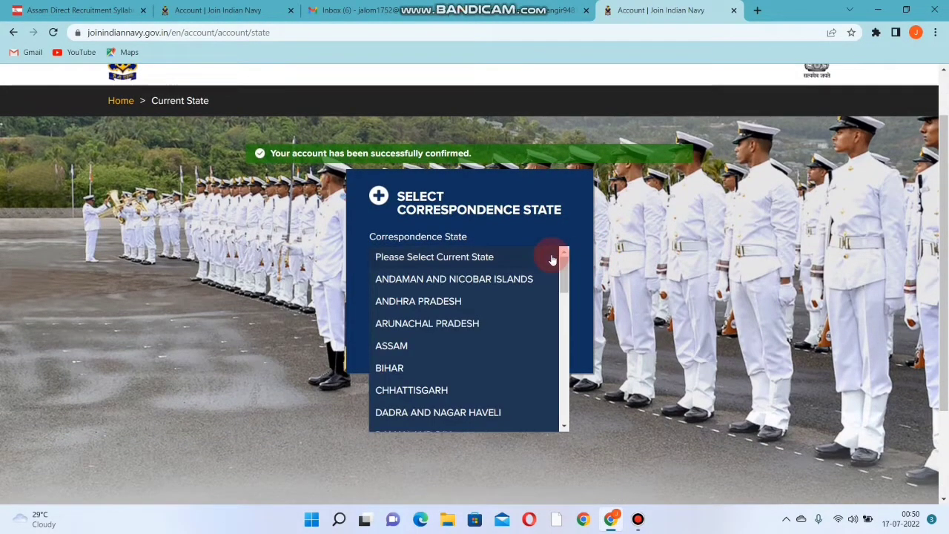
click(407, 347)
click(497, 312)
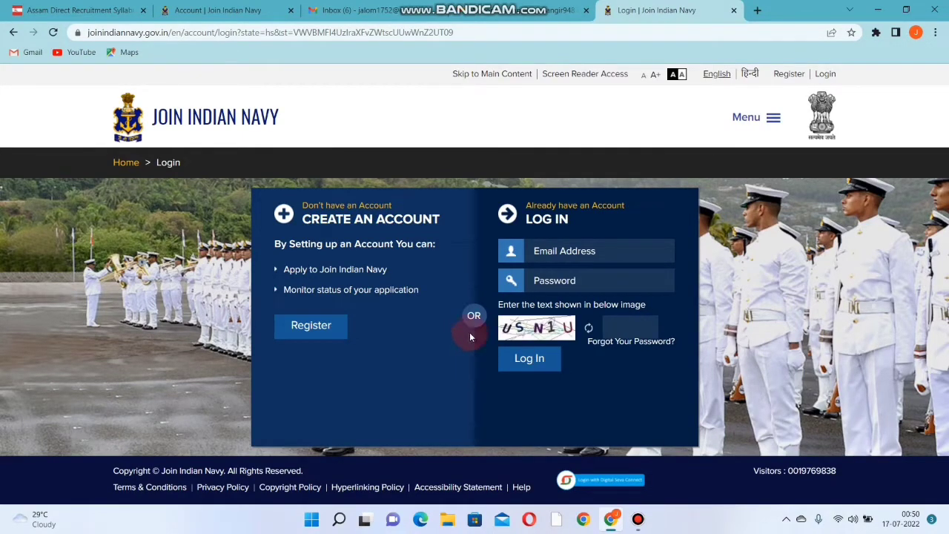
- Log in with the account email address, password and captcha, and dismiss the browser's password prompts
click(580, 280)
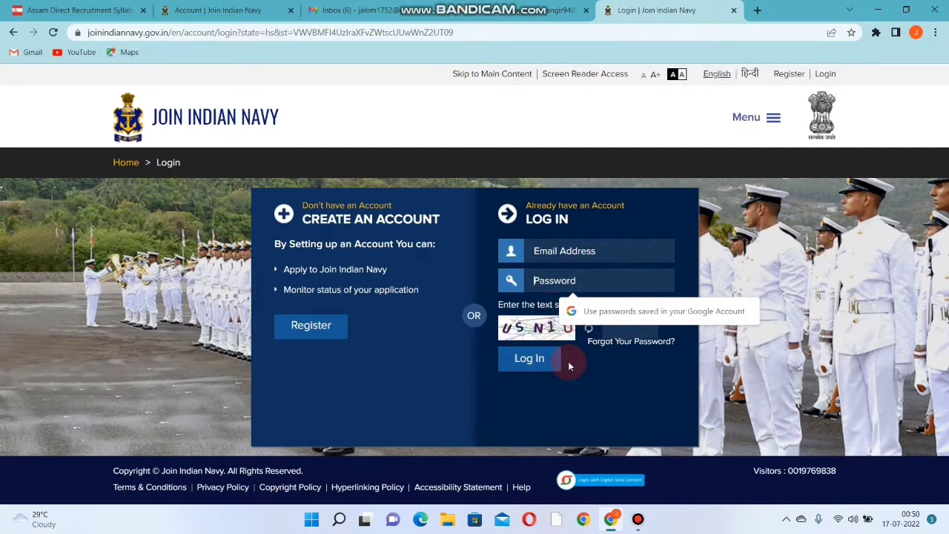
click(547, 250)
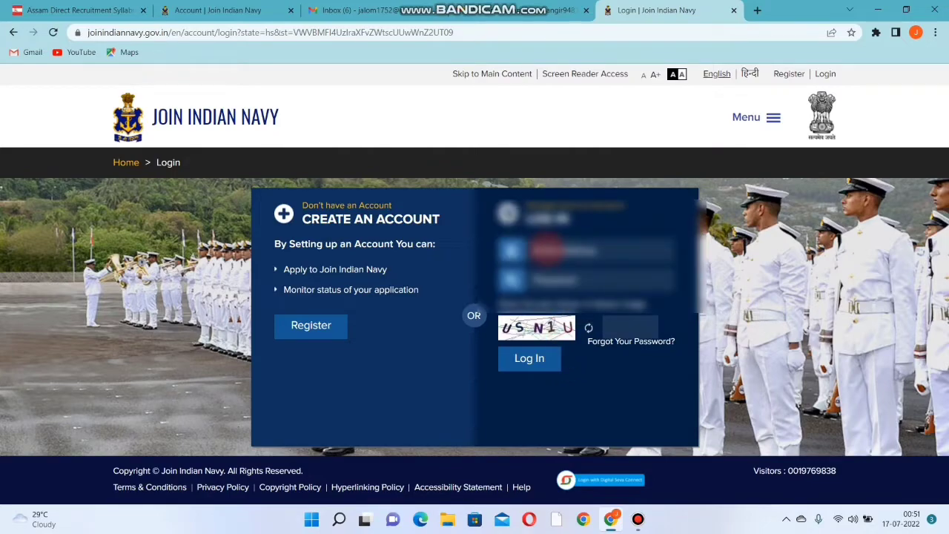
click(529, 360)
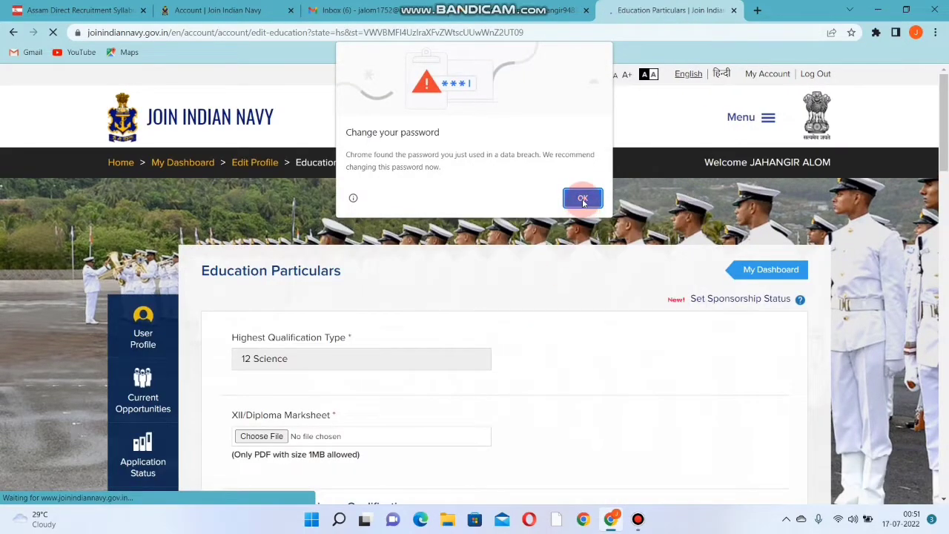
click(583, 197)
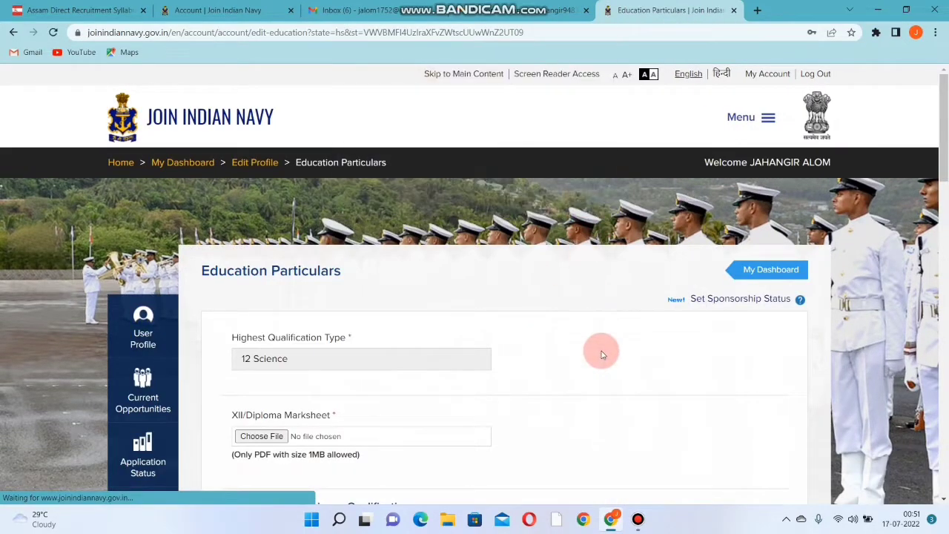
click(583, 198)
click(837, 210)
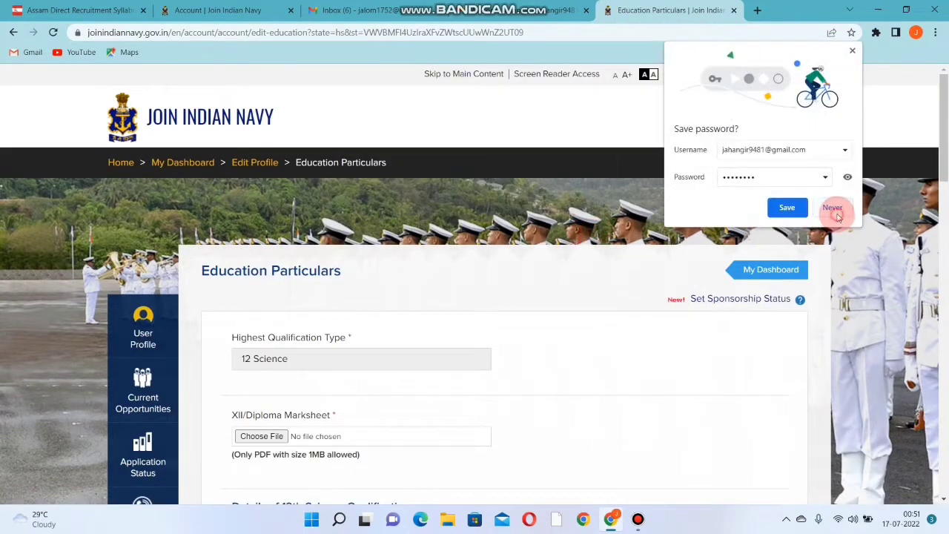
click(635, 291)
- Attach mark sheet.pdf as the XII/Diploma marksheet in the Education Particulars form
scroll(636, 291, down, 2)
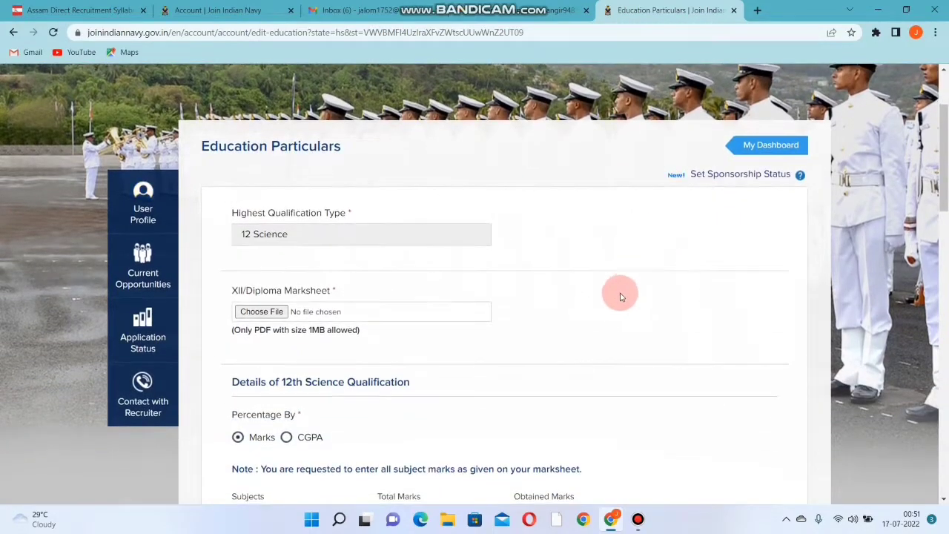
scroll(621, 292, down, 1)
scroll(627, 301, down, 1)
scroll(630, 218, up, 2)
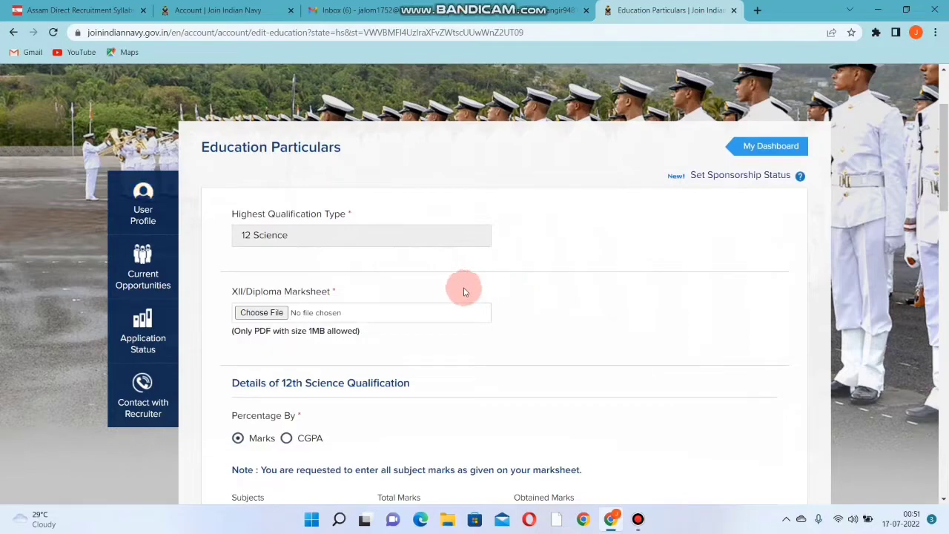
double_click(269, 236)
scroll(356, 282, down, 1)
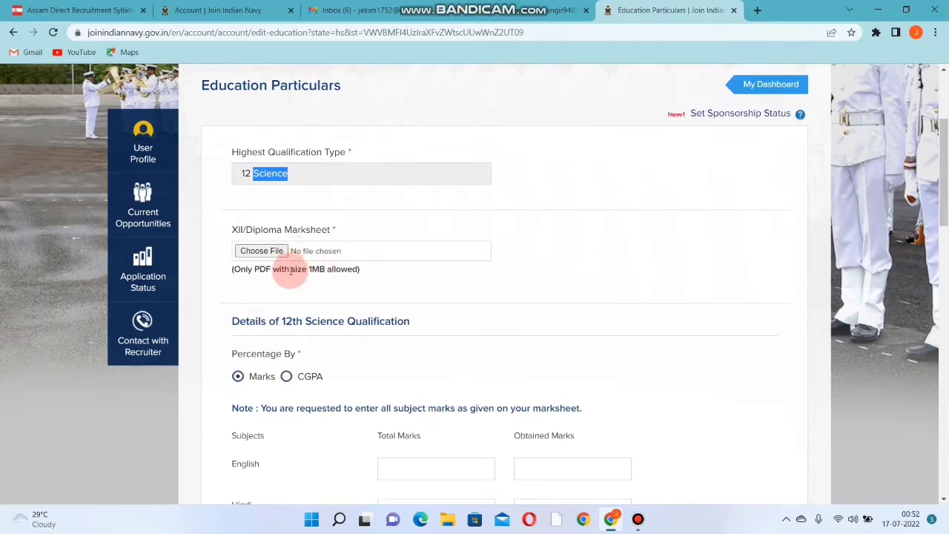
click(261, 250)
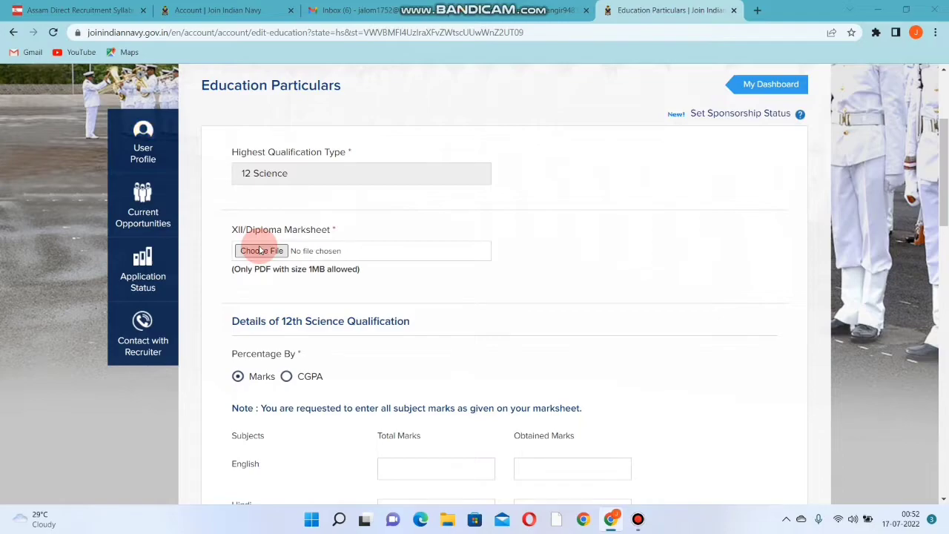
- Examine the subject list and the total and obtained marks fields in the 12th Science qualification details
scroll(419, 287, down, 4)
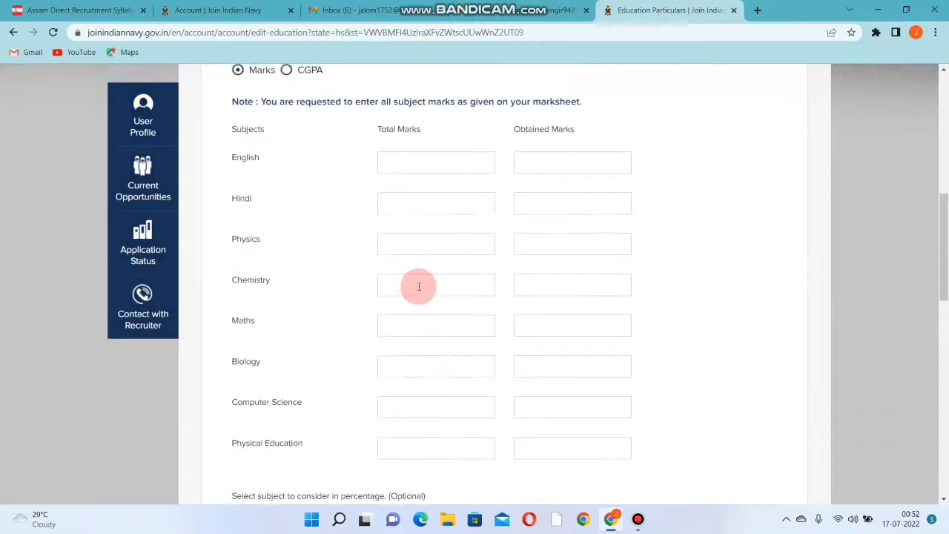
scroll(420, 287, up, 2)
scroll(366, 277, down, 2)
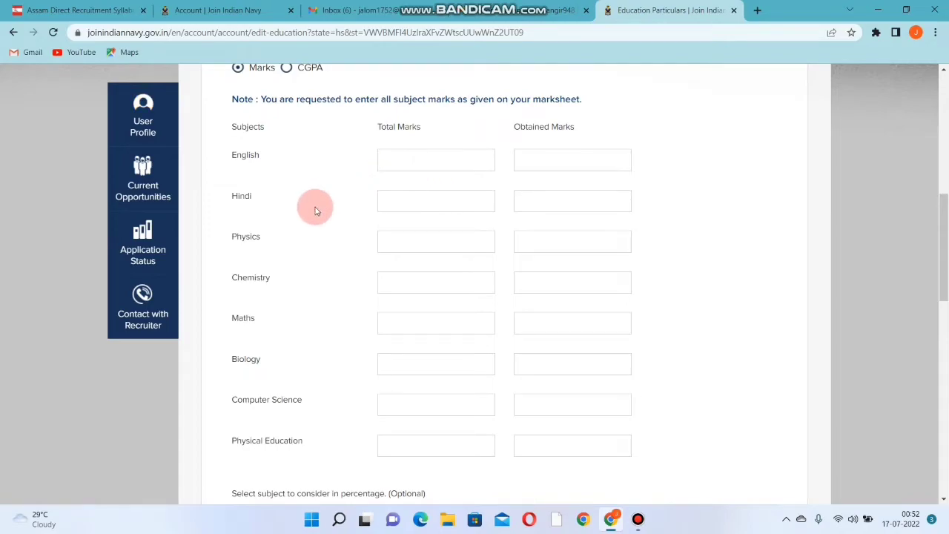
scroll(601, 267, down, 3)
scroll(445, 301, up, 2)
scroll(301, 192, up, 2)
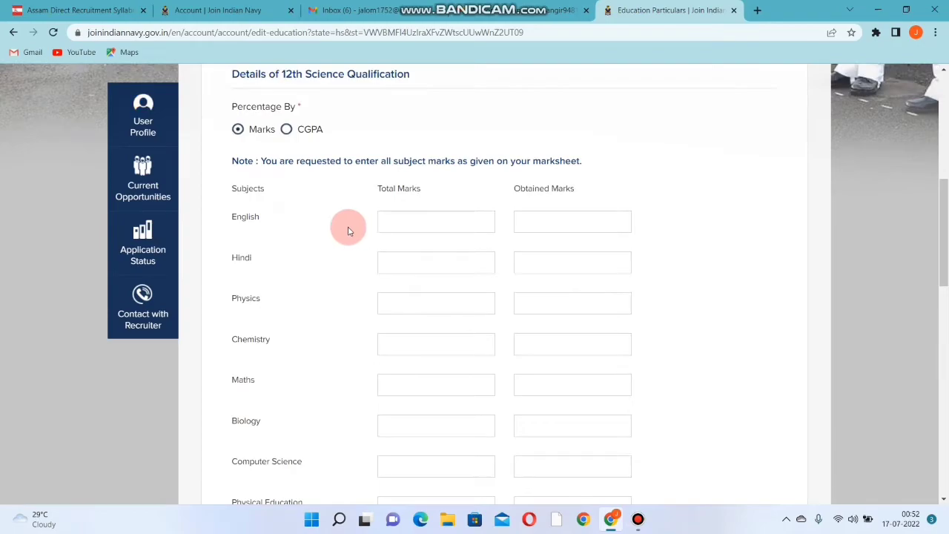
scroll(319, 319, down, 2)
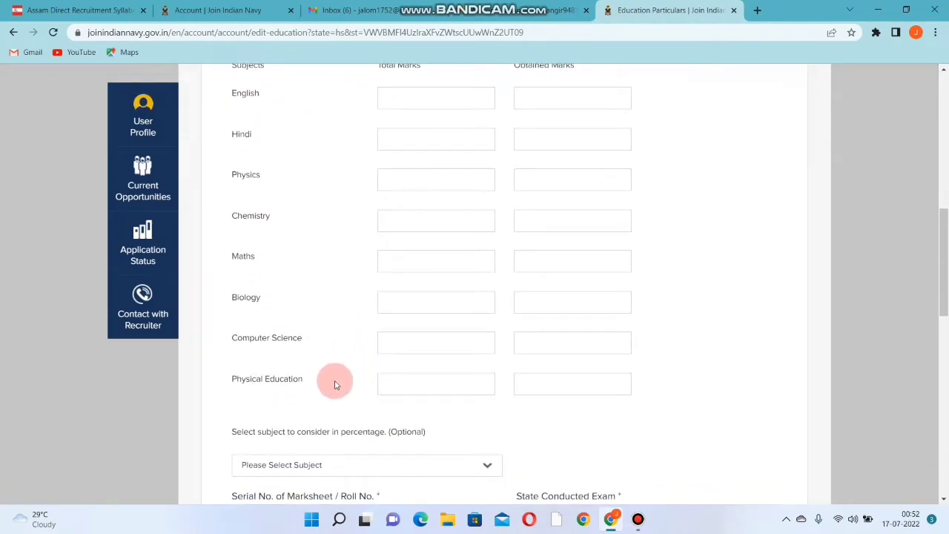
scroll(297, 378, down, 1)
- Enter 68 out of 100 for English and fill in the total marks for Physics (100) and Chemistry in the 12th Science details
scroll(423, 329, up, 4)
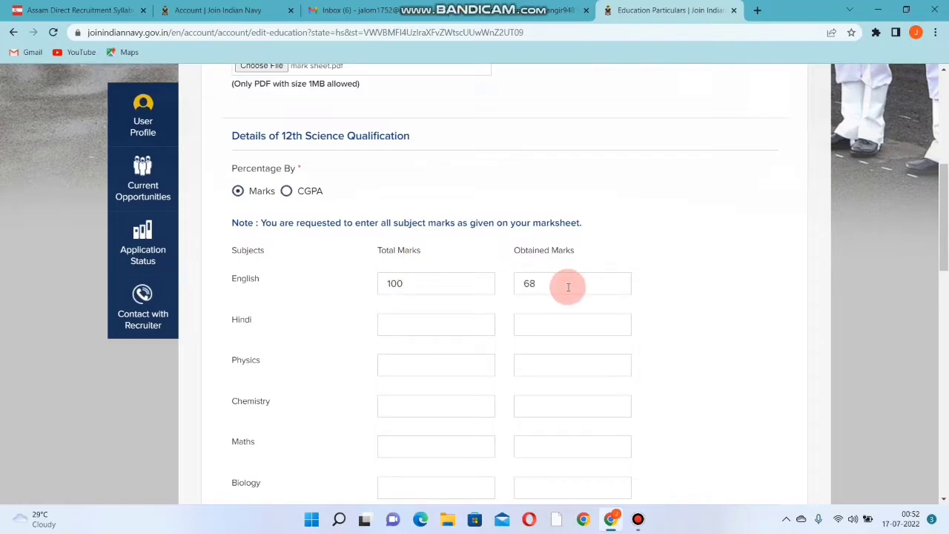
scroll(435, 324, down, 2)
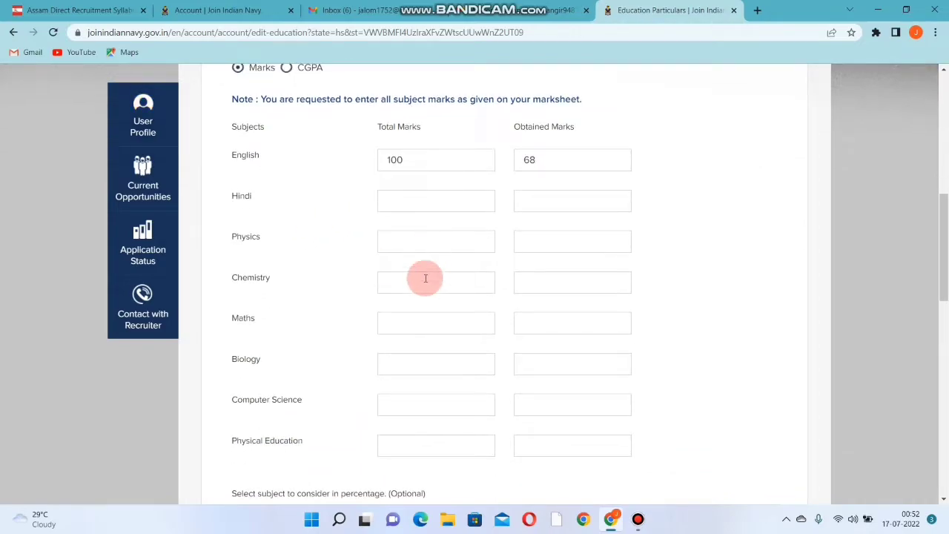
click(404, 240)
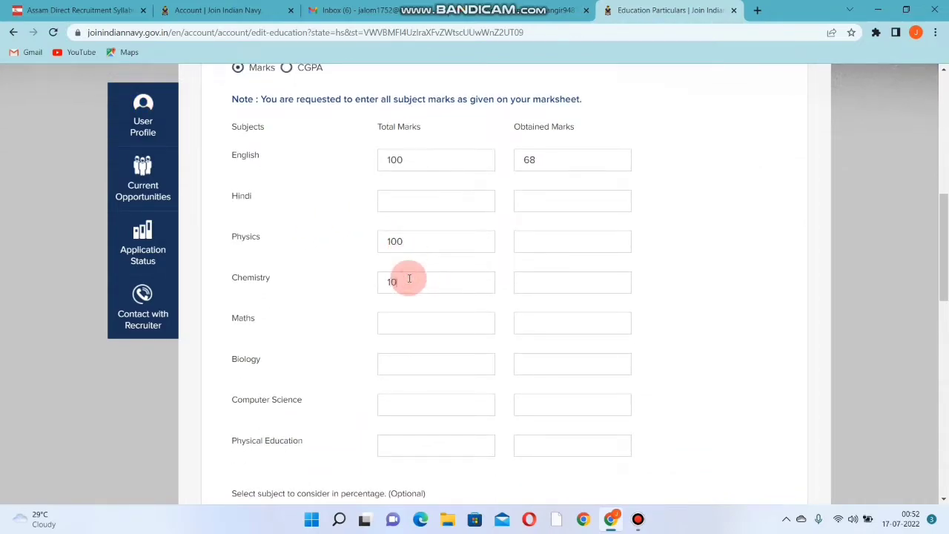
- Fill in the marksheet serial number or roll number for the 12th qualification and select ASSAM as the state that conducted the exam
scroll(409, 279, down, 5)
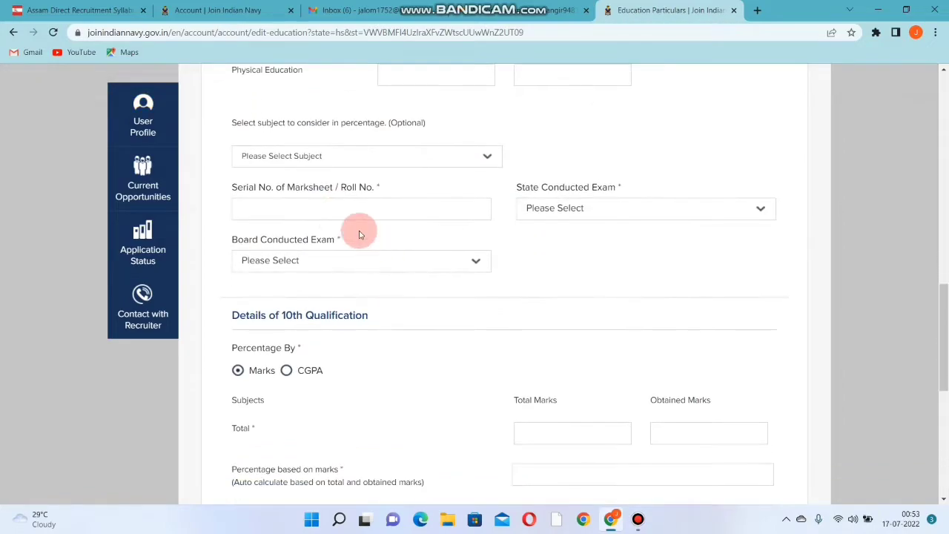
triple_click(245, 190)
click(357, 208)
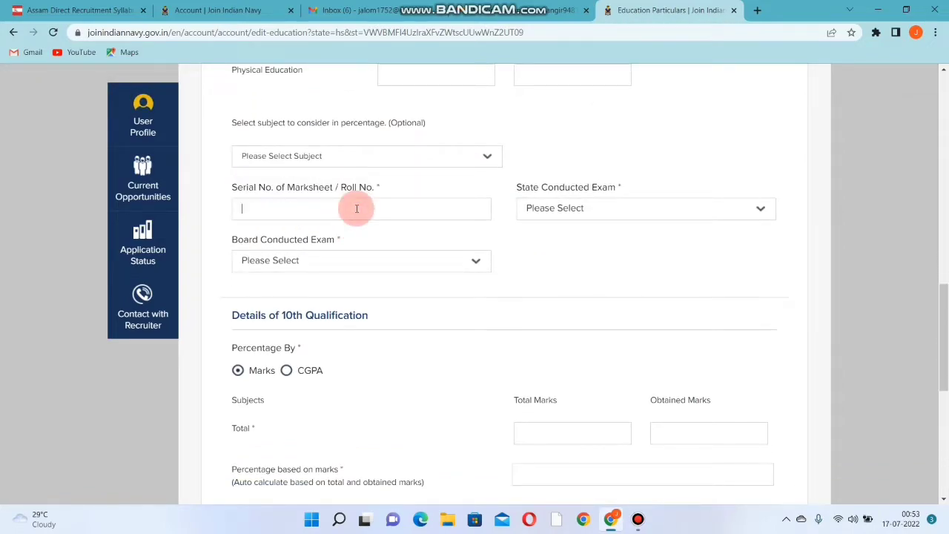
text(1)
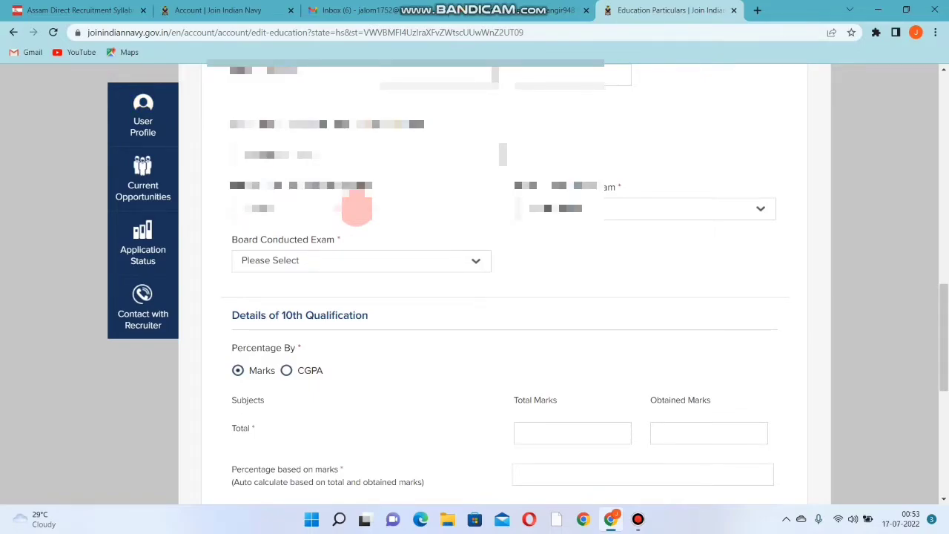
click(560, 208)
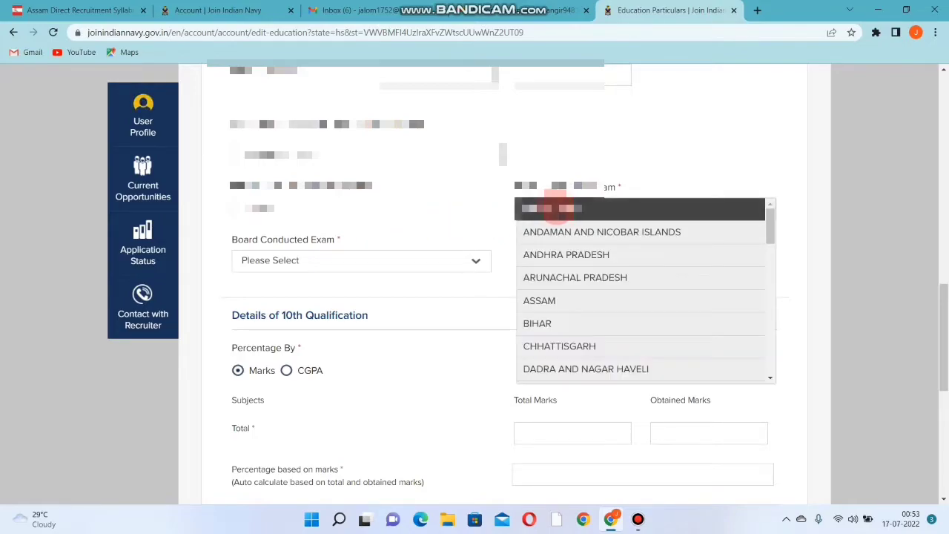
click(563, 301)
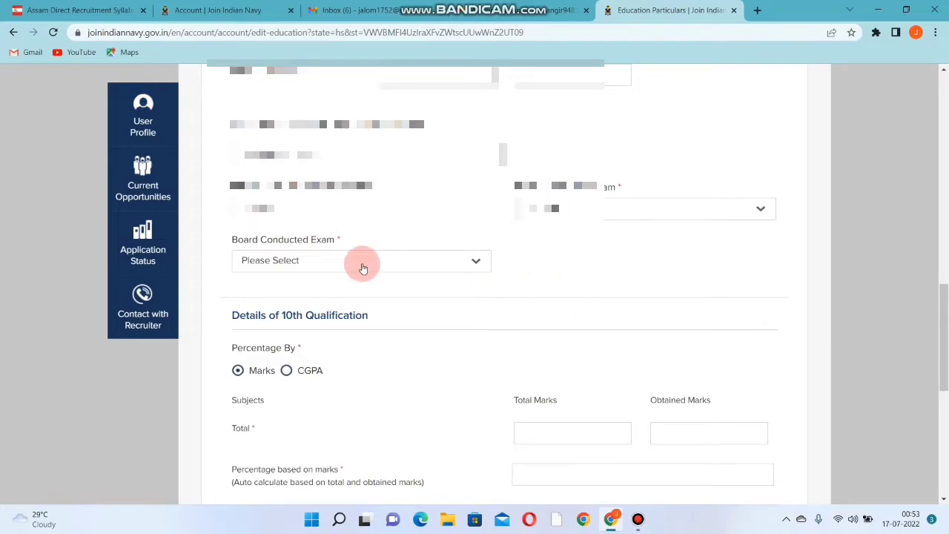
- Select Assam Higher Secondary Education Council as the board that conducted the 12th exam
click(313, 261)
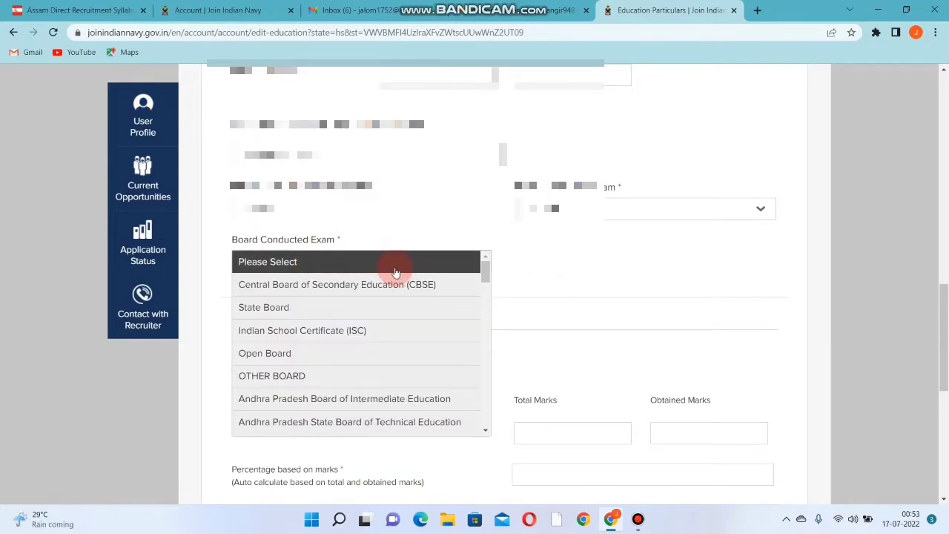
scroll(379, 304, down, 1)
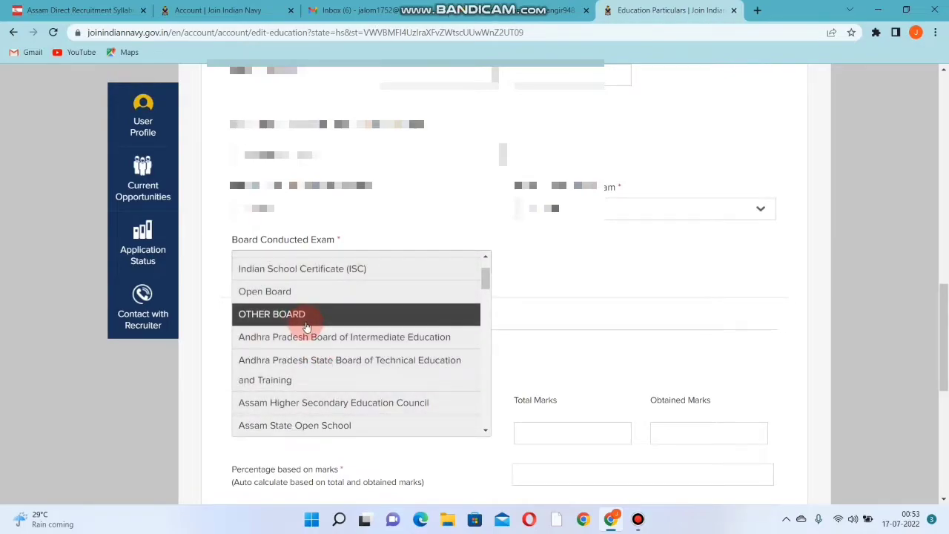
scroll(276, 375, down, 1)
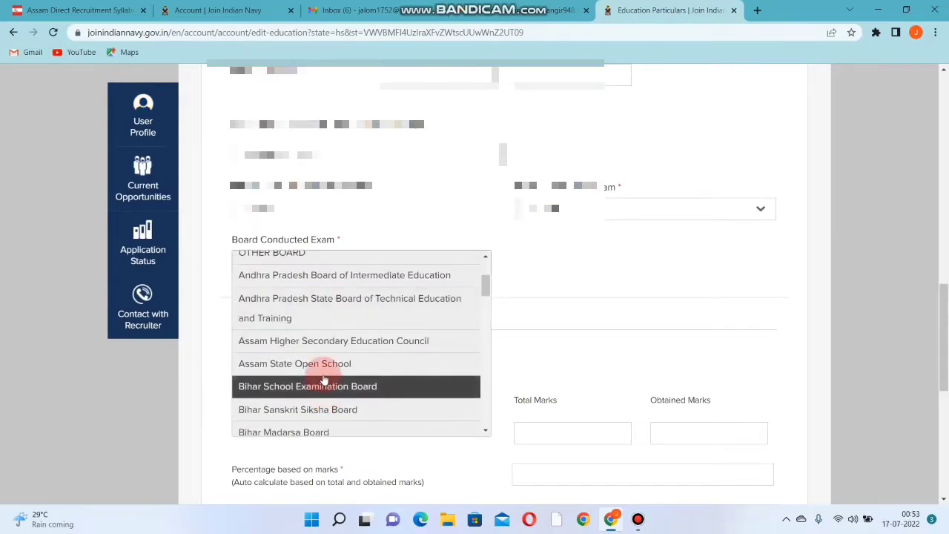
click(401, 350)
- Examine the 10th qualification fields for marks, serial number, state, board, X marksheet and passing certificate, and compare them with the 12th section
scroll(566, 307, down, 2)
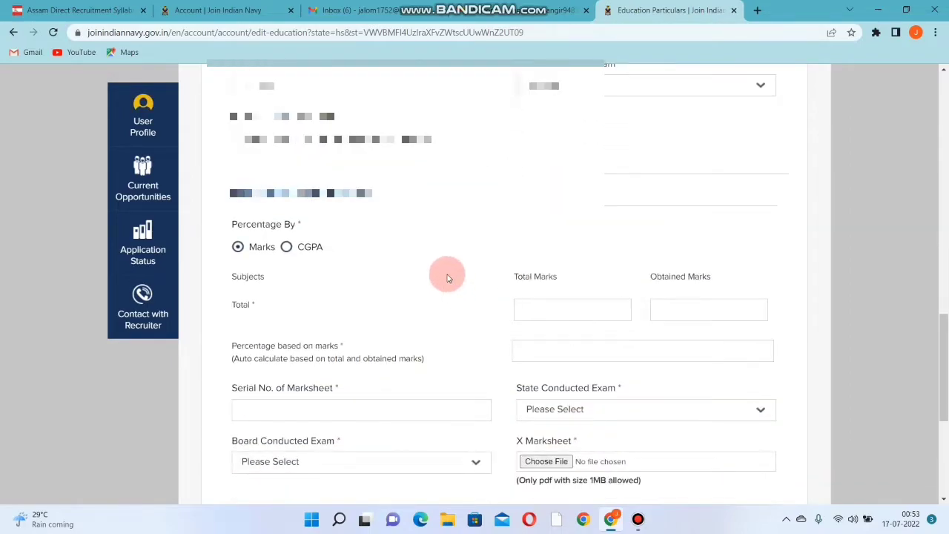
scroll(438, 260, down, 1)
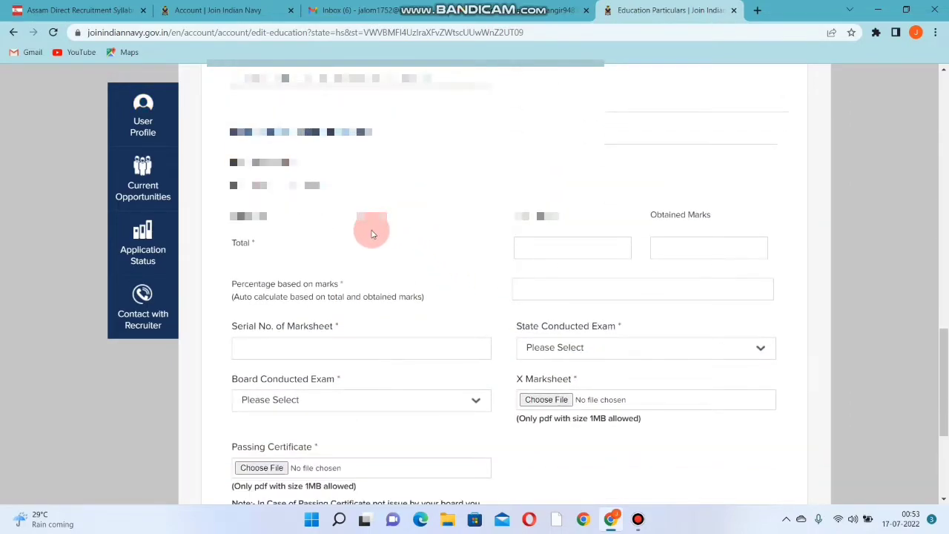
scroll(467, 227, down, 1)
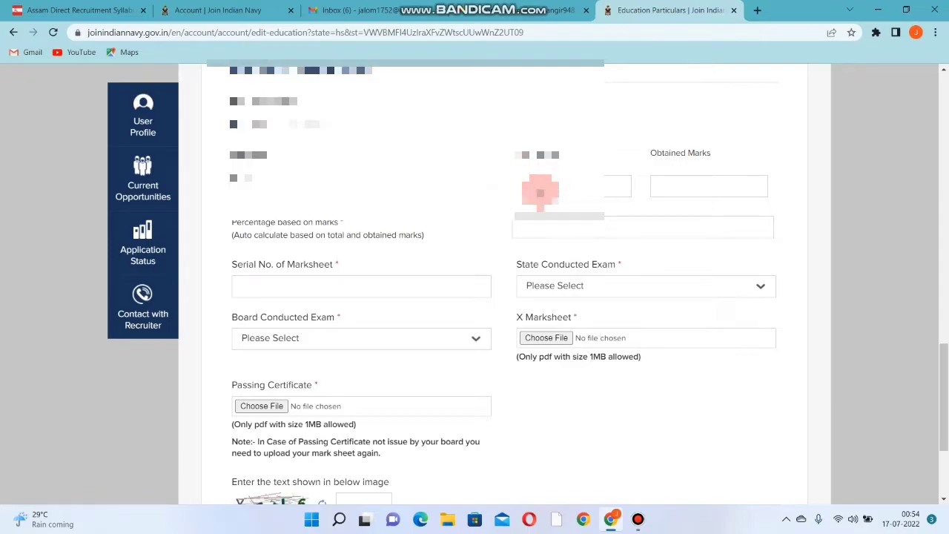
scroll(318, 248, down, 1)
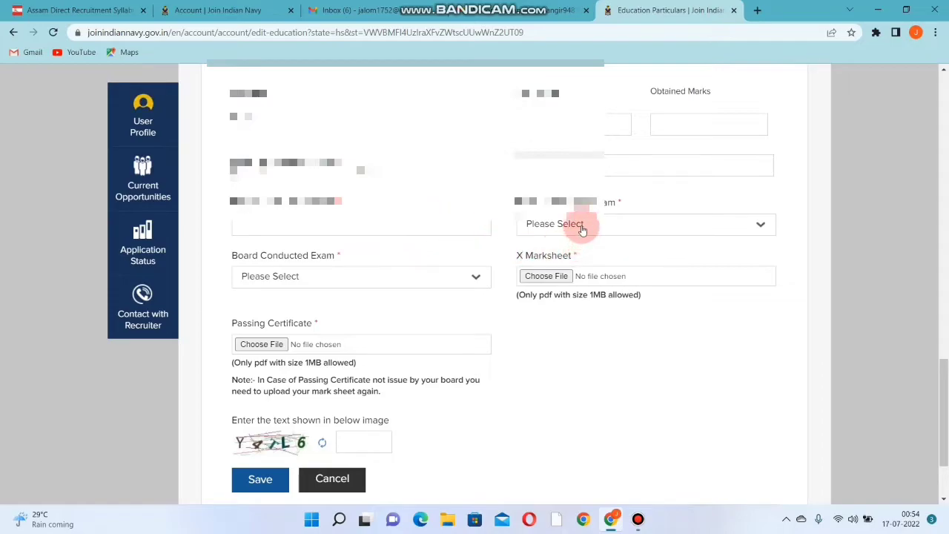
scroll(635, 223, down, 1)
click(610, 163)
click(396, 235)
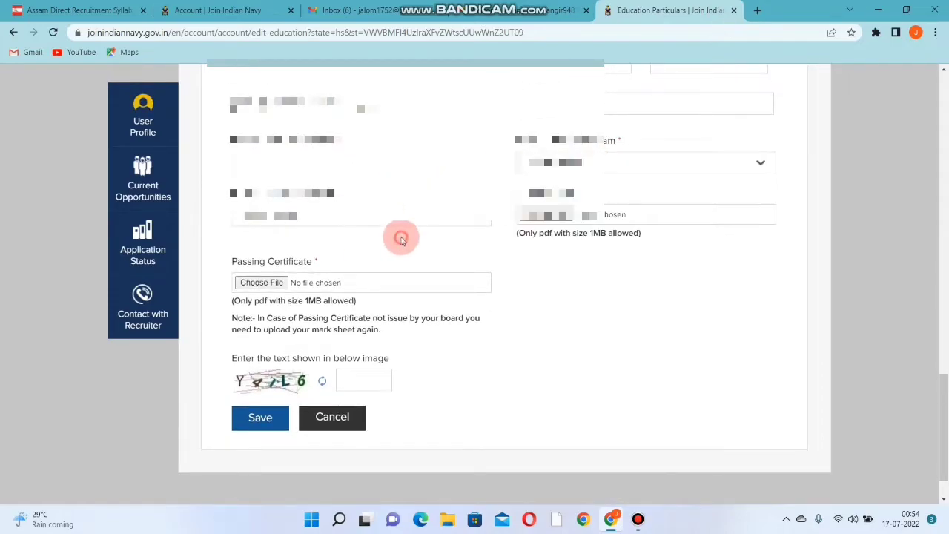
click(379, 221)
scroll(640, 317, up, 5)
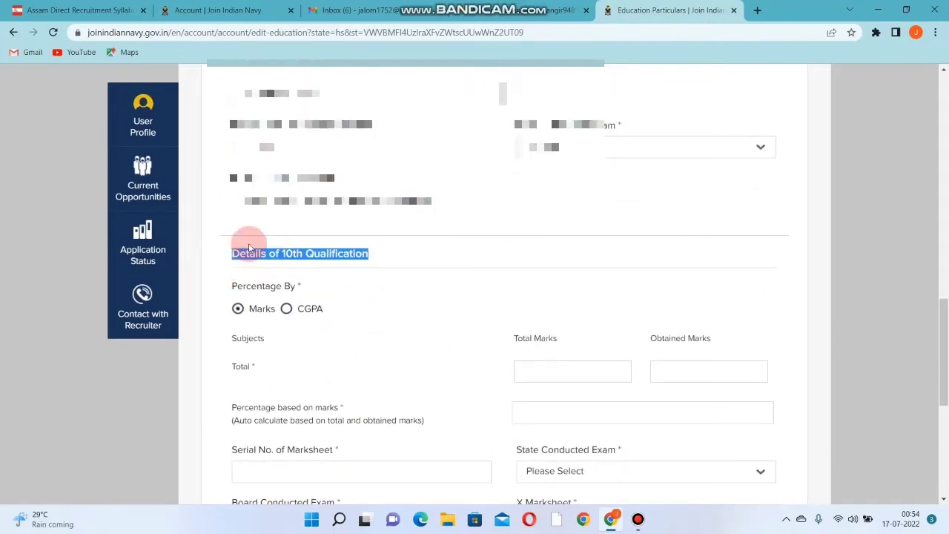
scroll(361, 190, up, 10)
scroll(349, 208, down, 15)
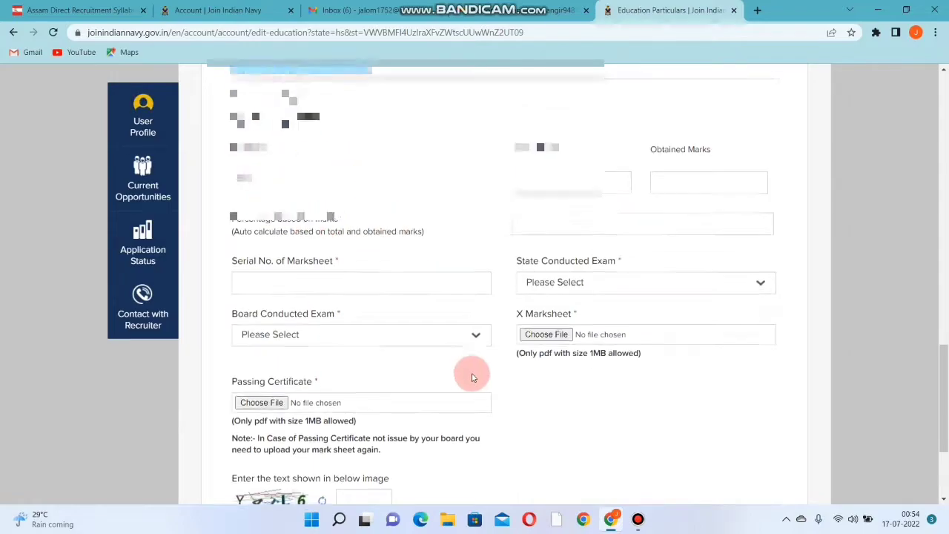
- Complete the 10th details with img20181110_07345865.pdf as the passing certificate, fill in the captcha, and save the education particulars
scroll(470, 373, down, 3)
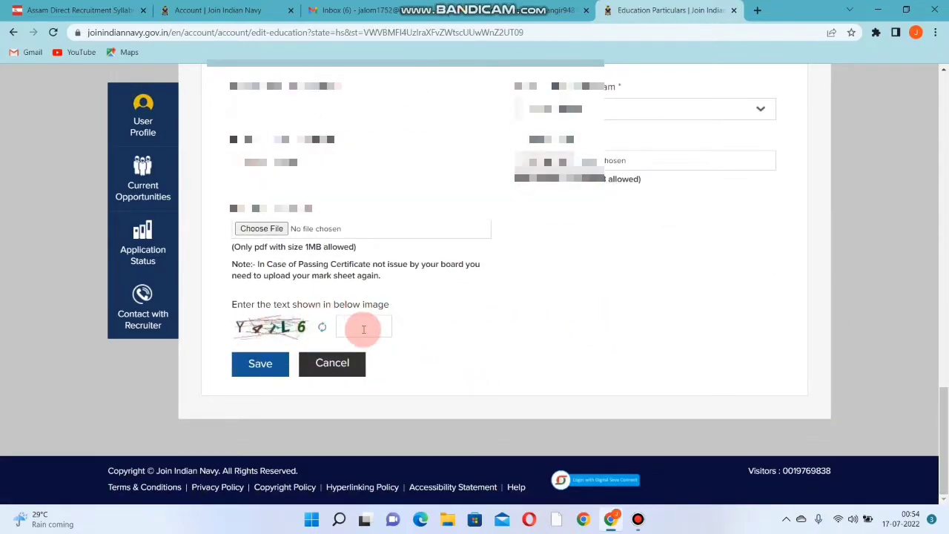
click(261, 369)
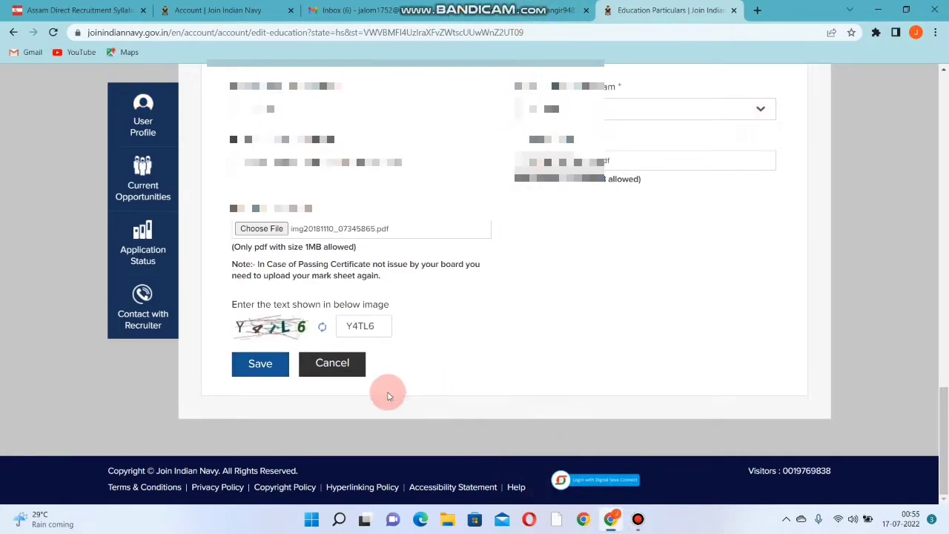
click(259, 368)
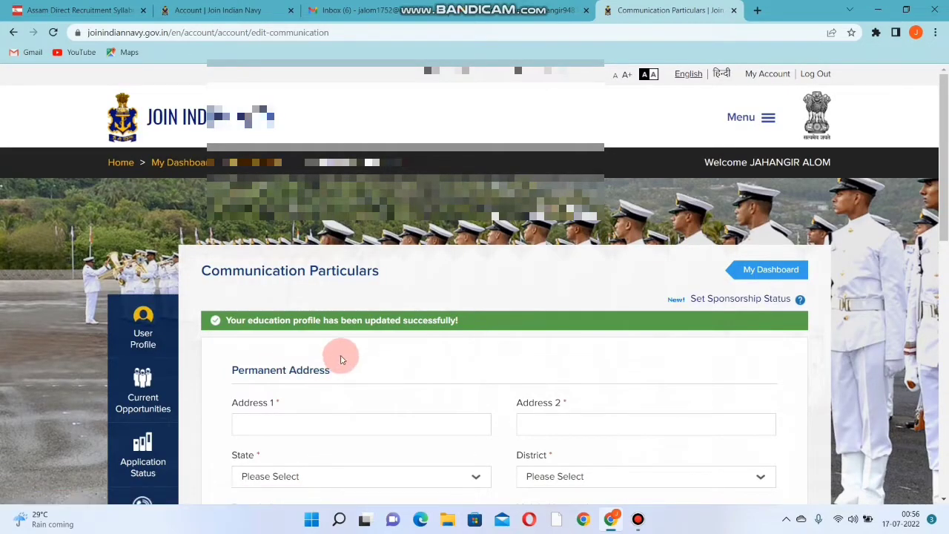
- Examine the permanent address, state, district and pincode fields in the Communication Particulars form
scroll(405, 320, down, 3)
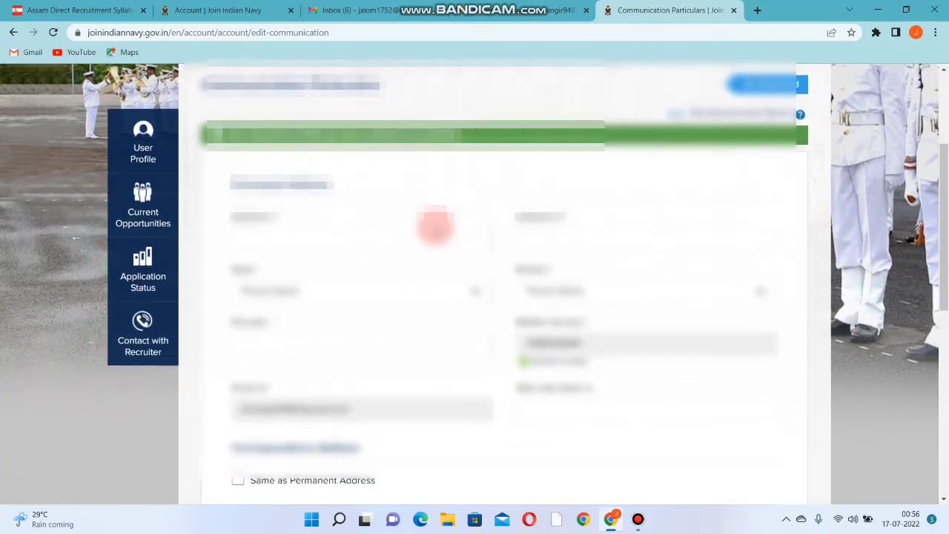
scroll(413, 199, down, 1)
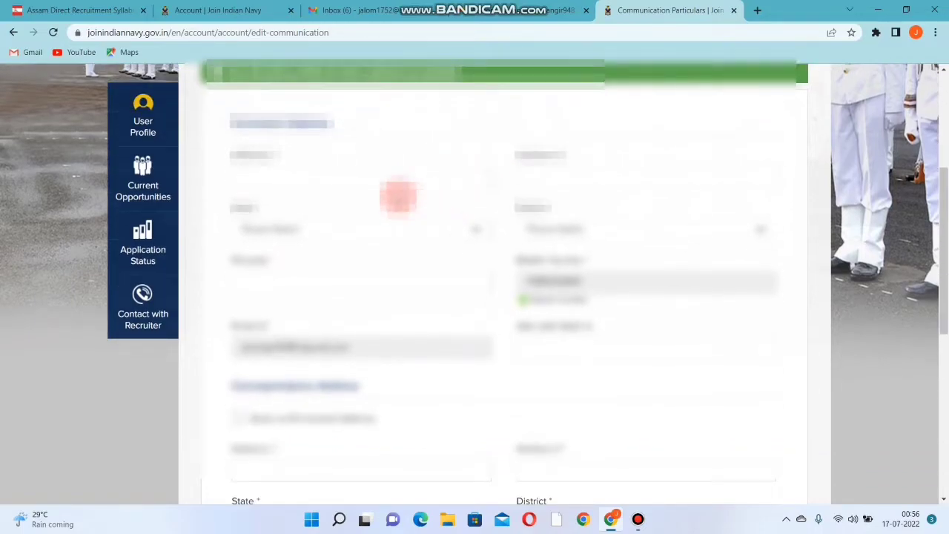
scroll(317, 166, down, 1)
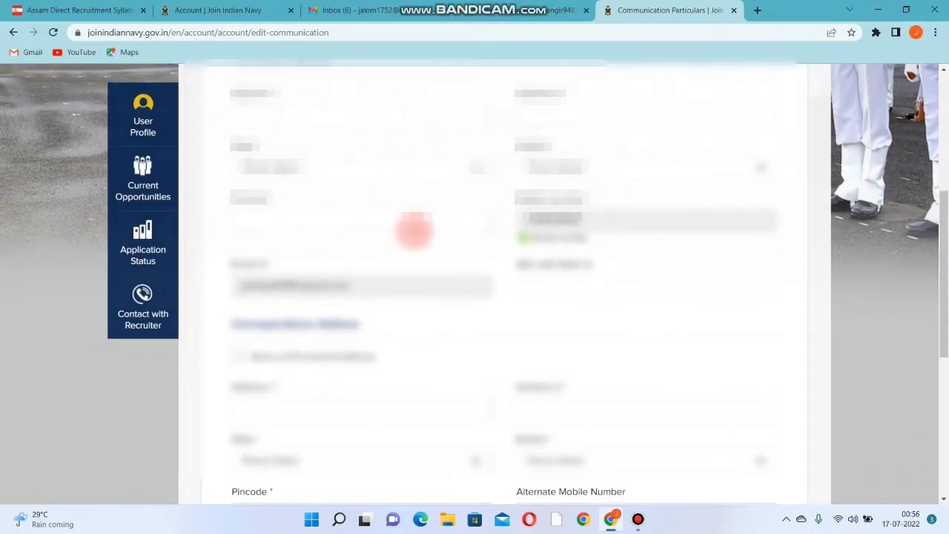
scroll(414, 230, up, 2)
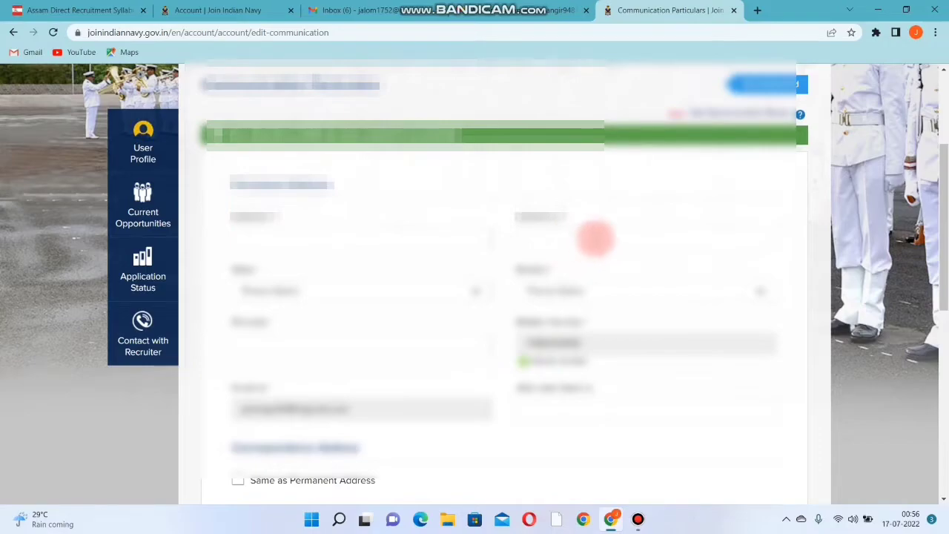
scroll(497, 234, down, 1)
scroll(297, 226, down, 1)
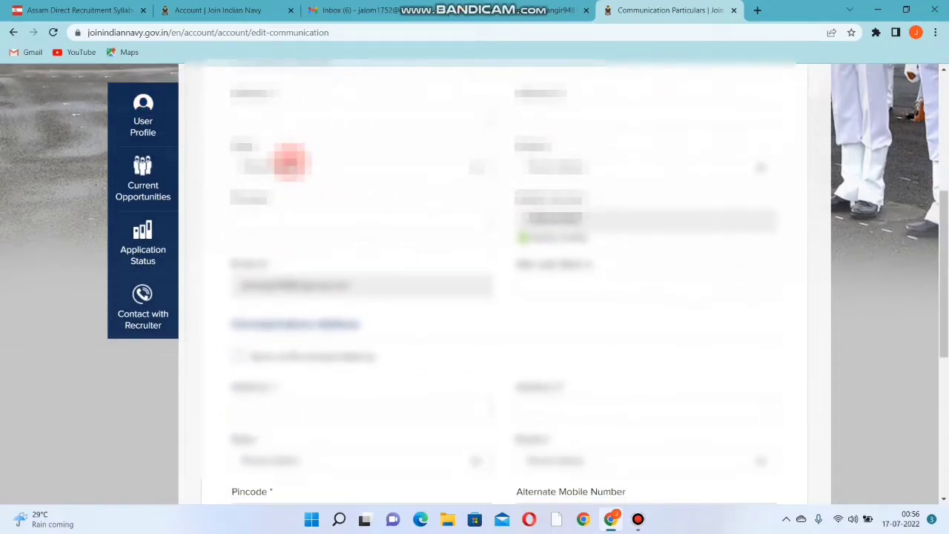
click(288, 158)
click(584, 165)
click(584, 164)
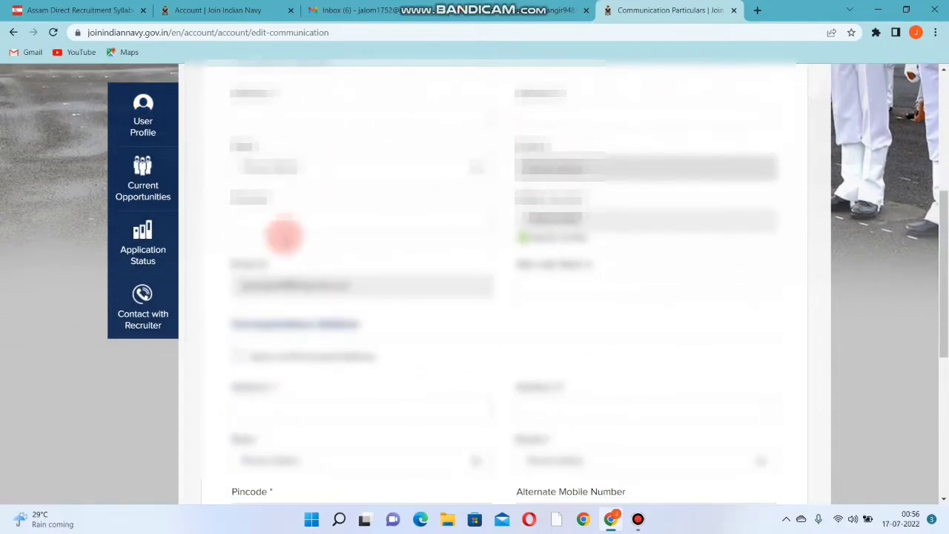
- Mark the correspondence address as the same as the permanent address in the Communication Particulars form
scroll(274, 215, down, 1)
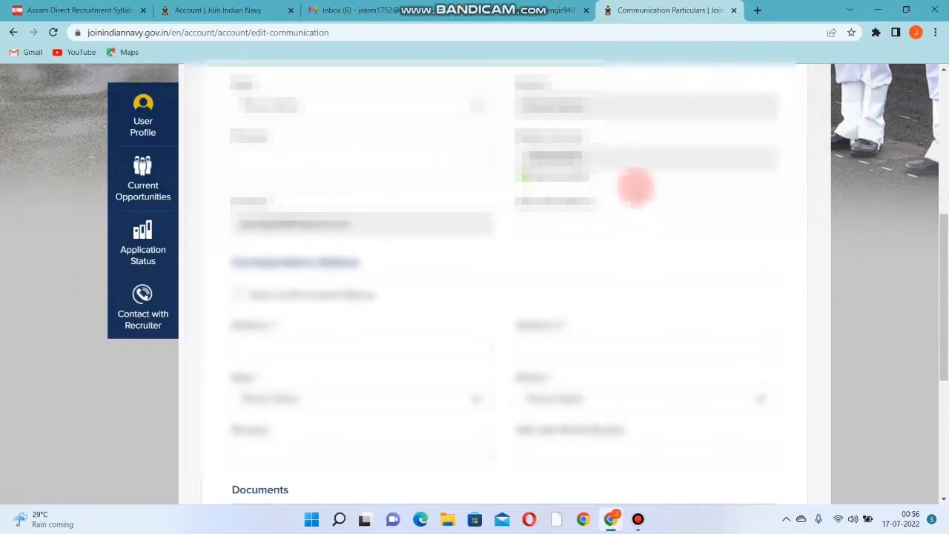
scroll(519, 174, down, 1)
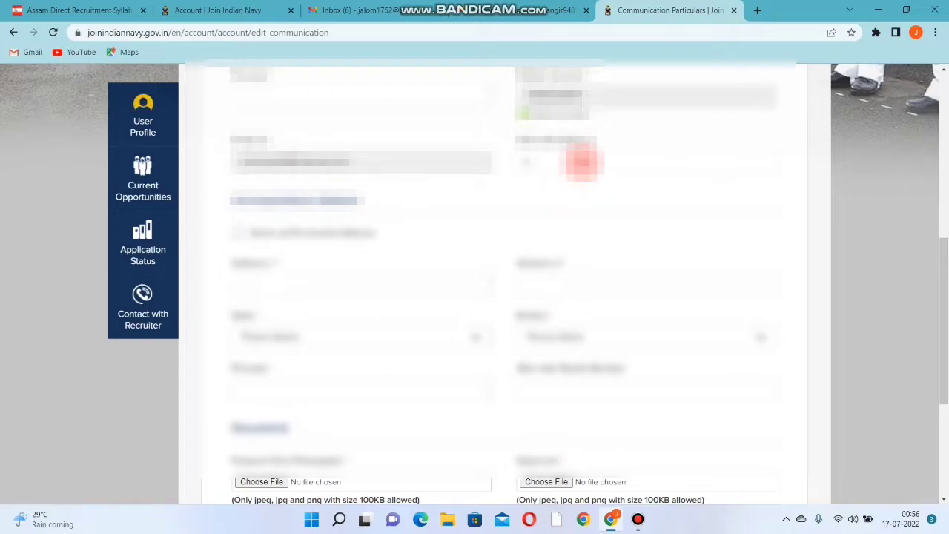
scroll(445, 201, down, 1)
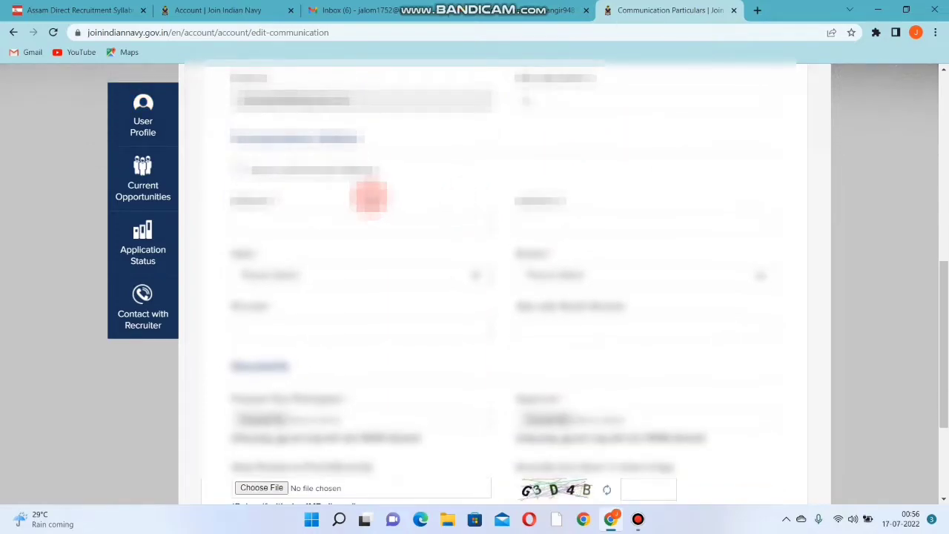
scroll(371, 196, down, 1)
scroll(371, 195, up, 2)
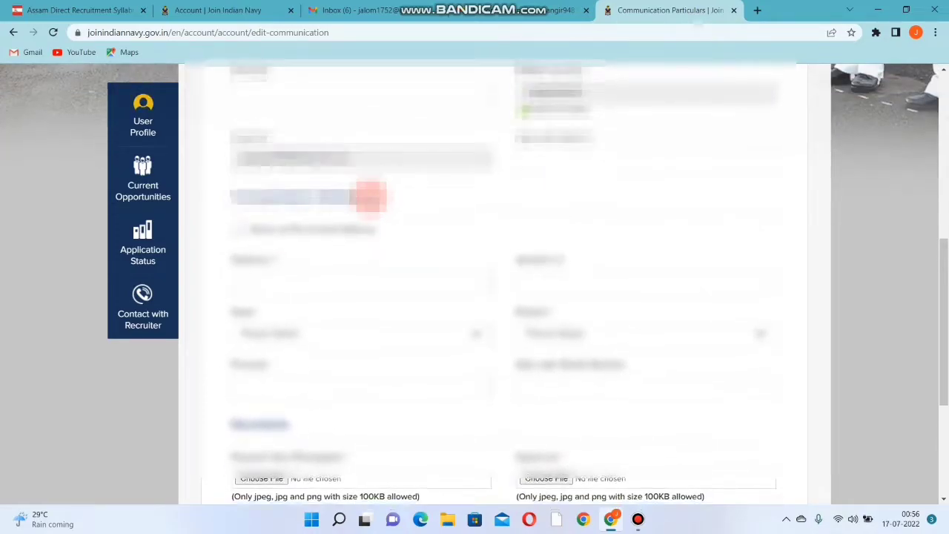
scroll(308, 167, down, 2)
scroll(239, 103, down, 2)
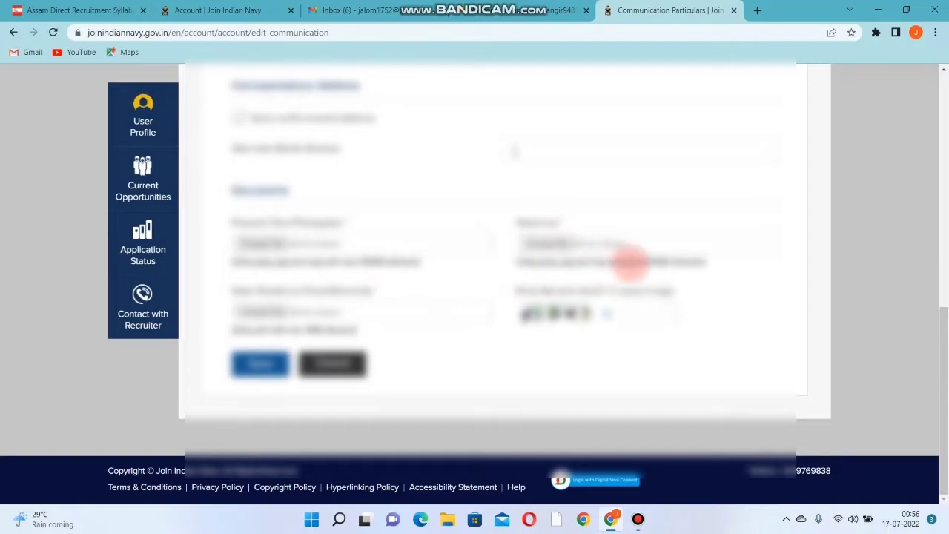
- Attach photo.jpg as the passport size photograph and sing.jpg as the signature, and fill in the captcha
triple_click(636, 261)
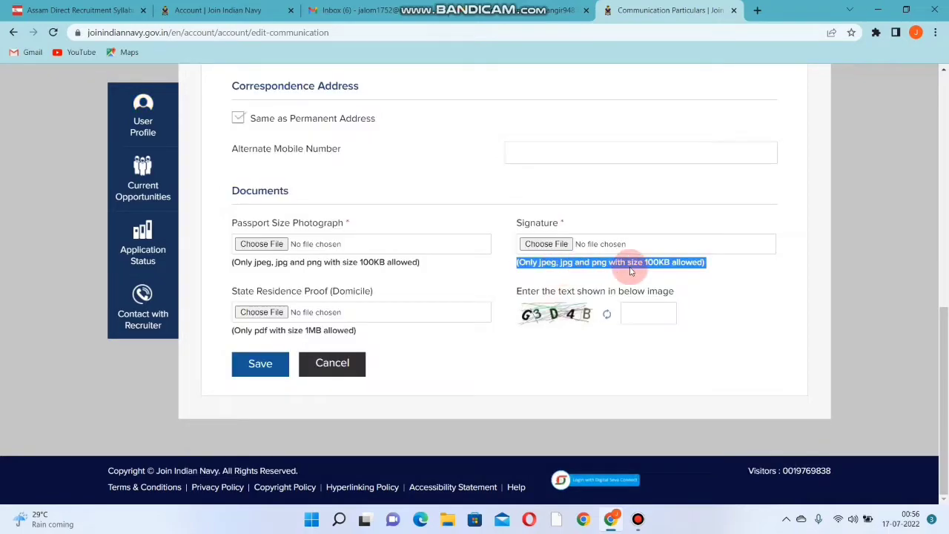
click(589, 265)
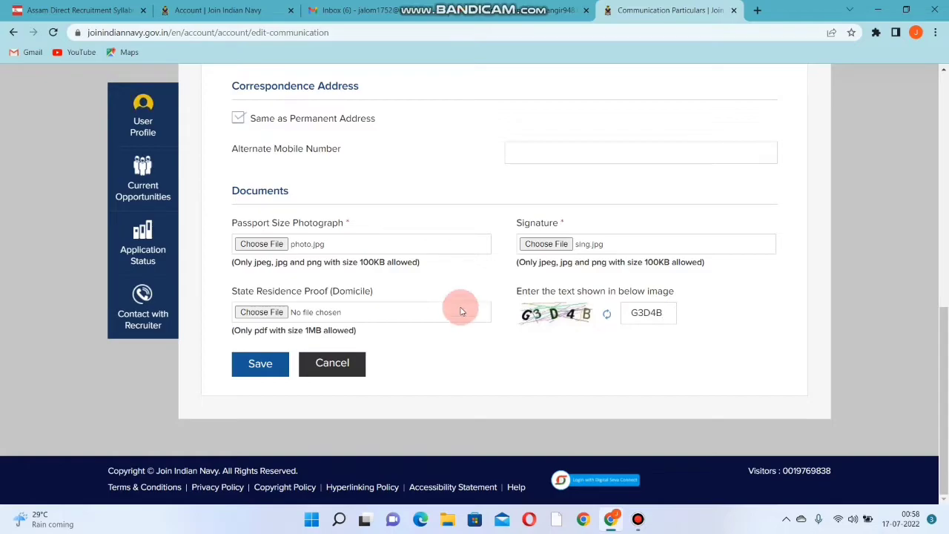
triple_click(236, 264)
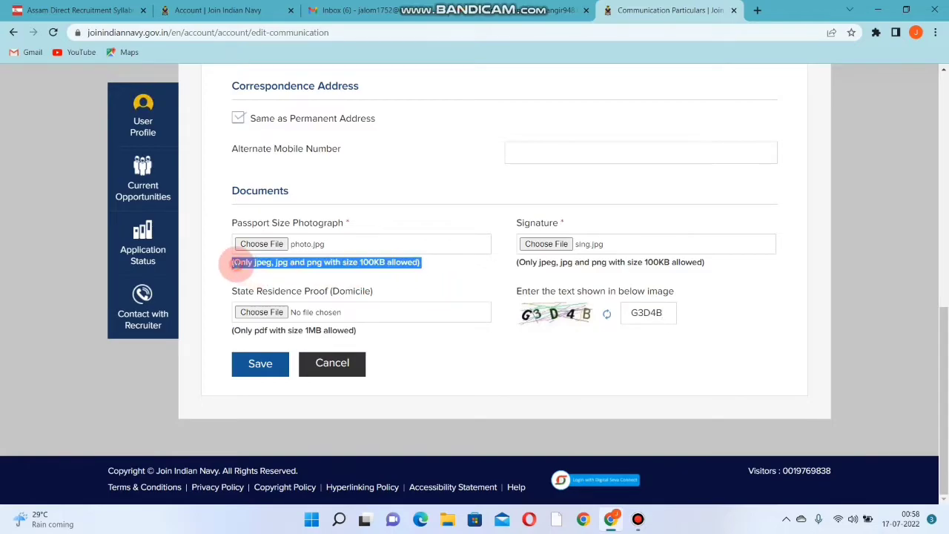
drag(243, 222, 362, 224)
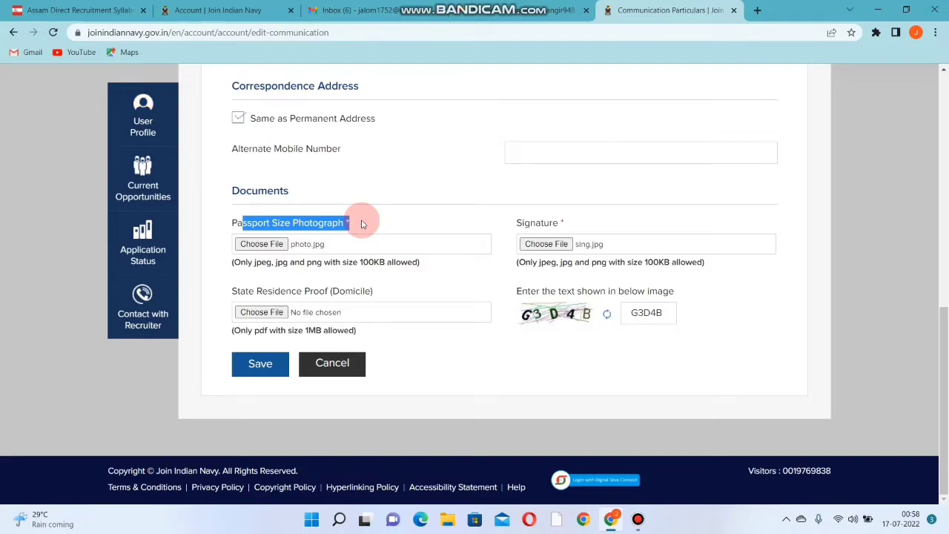
click(391, 216)
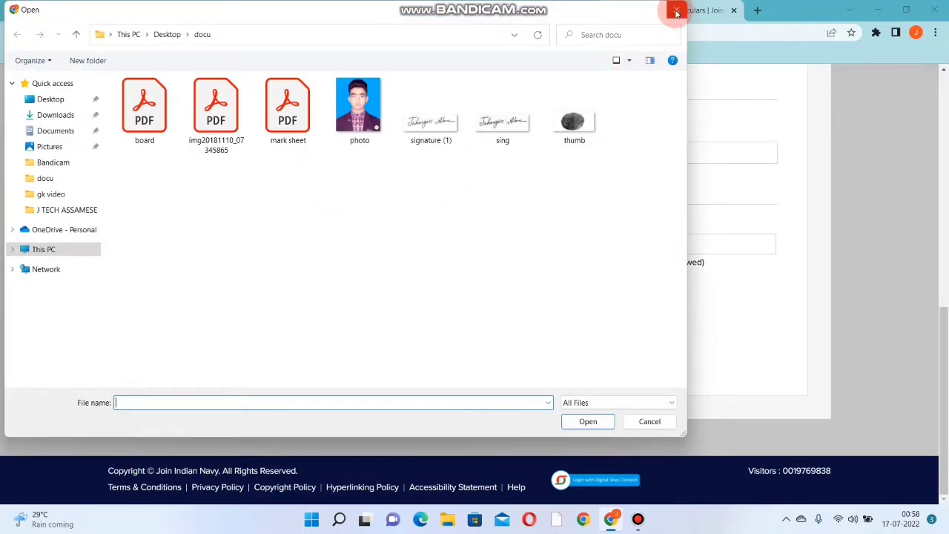
click(676, 13)
click(346, 202)
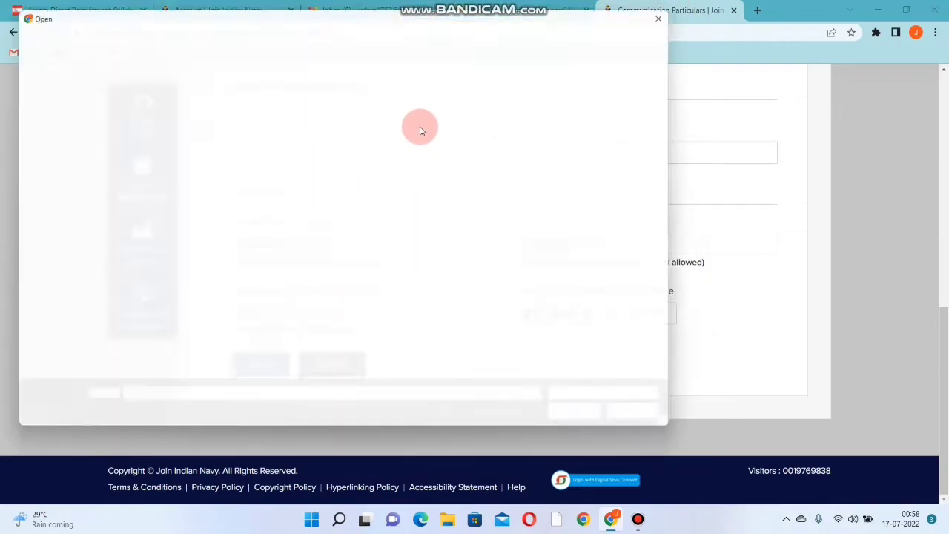
double_click(393, 109)
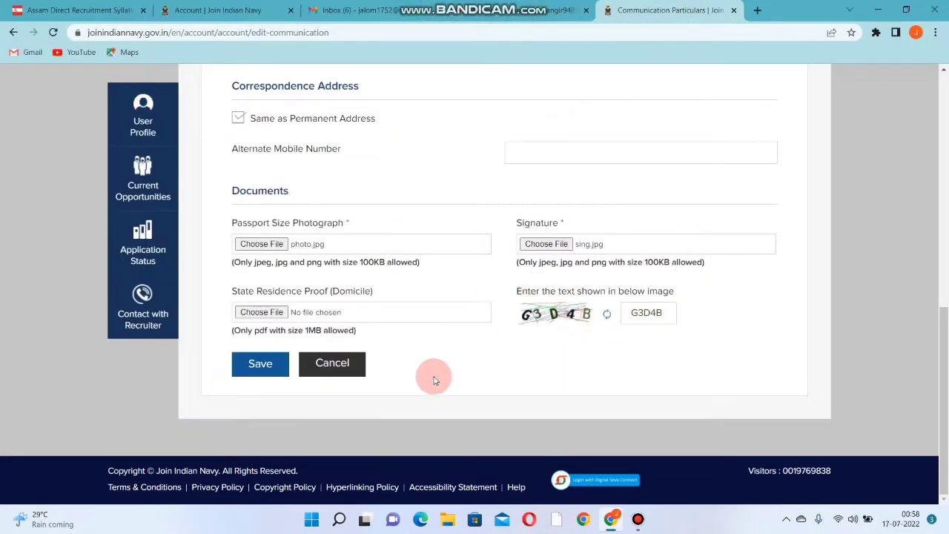
- Save the communication particulars and look over the profile sections on the dashboard
click(262, 369)
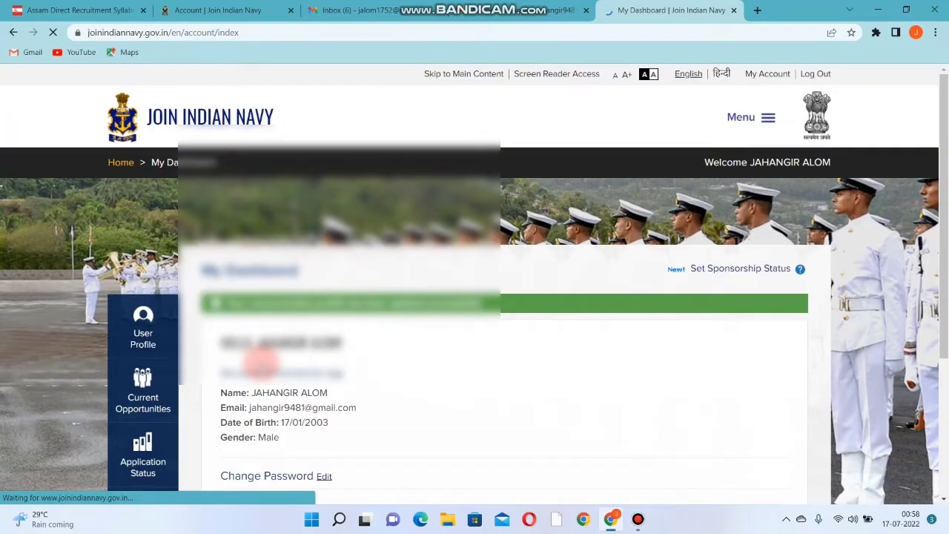
scroll(436, 349, down, 3)
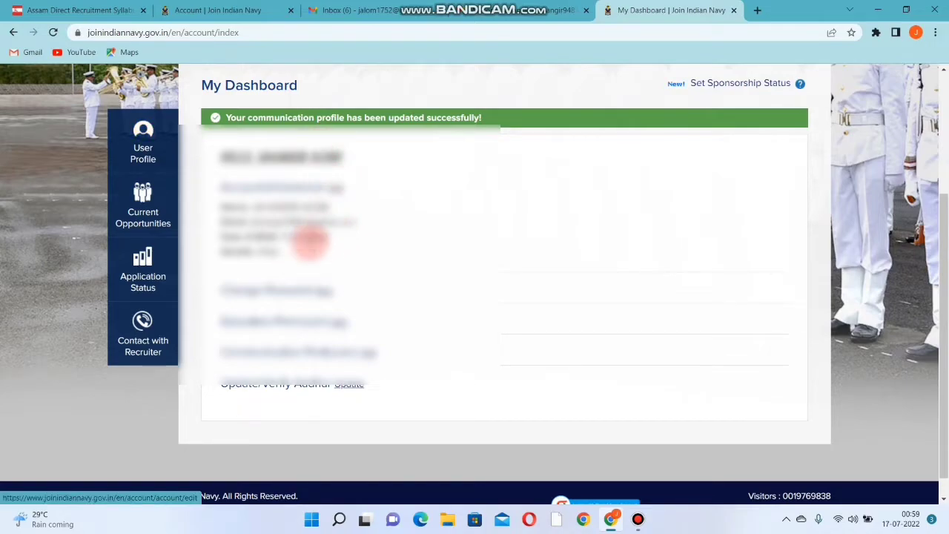
scroll(260, 266, down, 1)
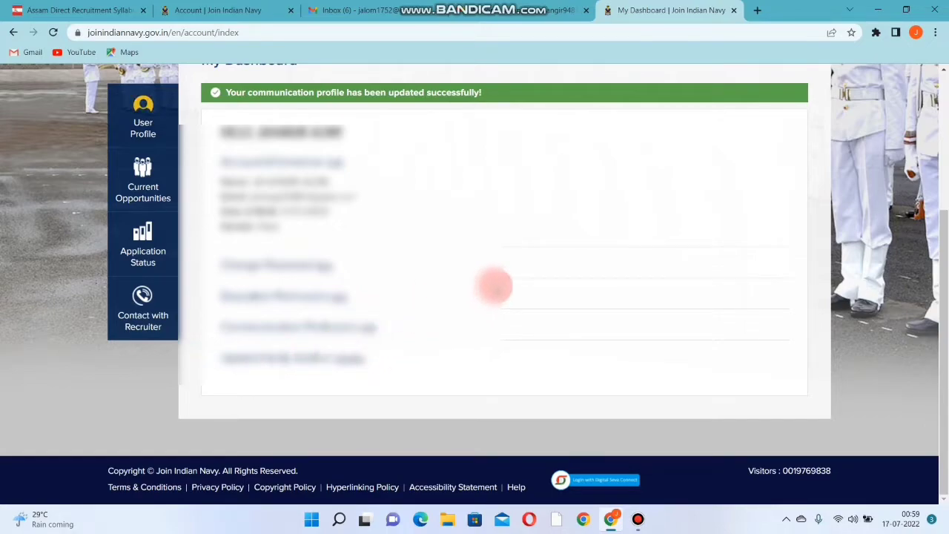
scroll(500, 296, up, 3)
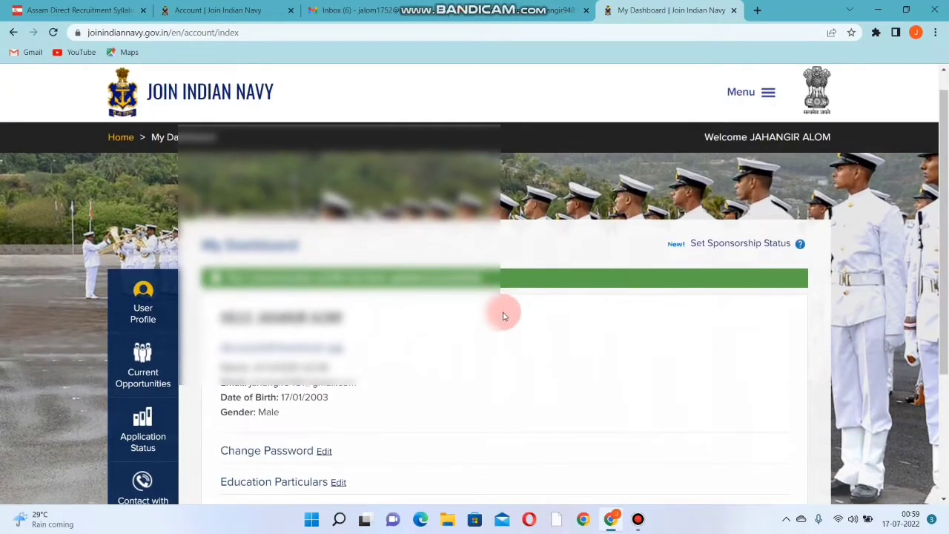
scroll(519, 317, down, 2)
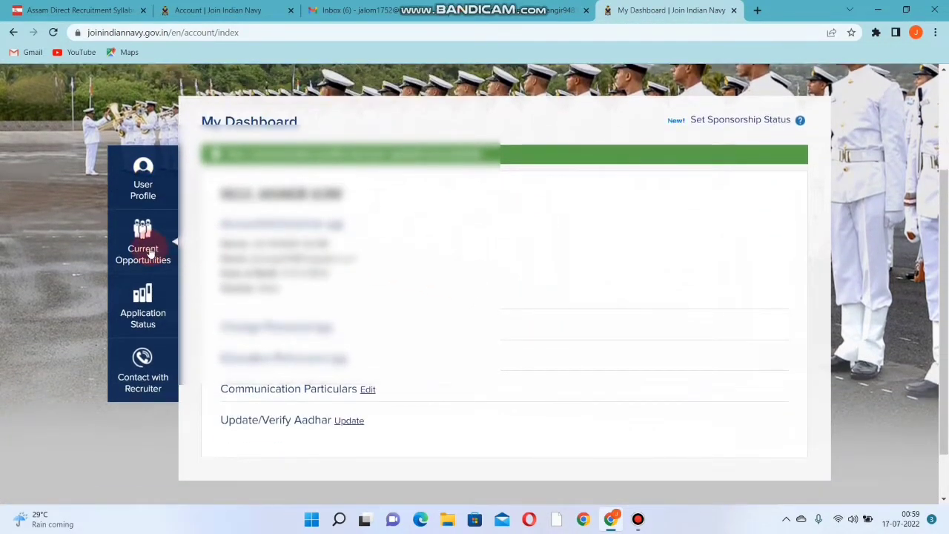
- Open the current opportunities and start an application for the AGNIVEER [SSR-M] - 01/2022 entry
click(148, 250)
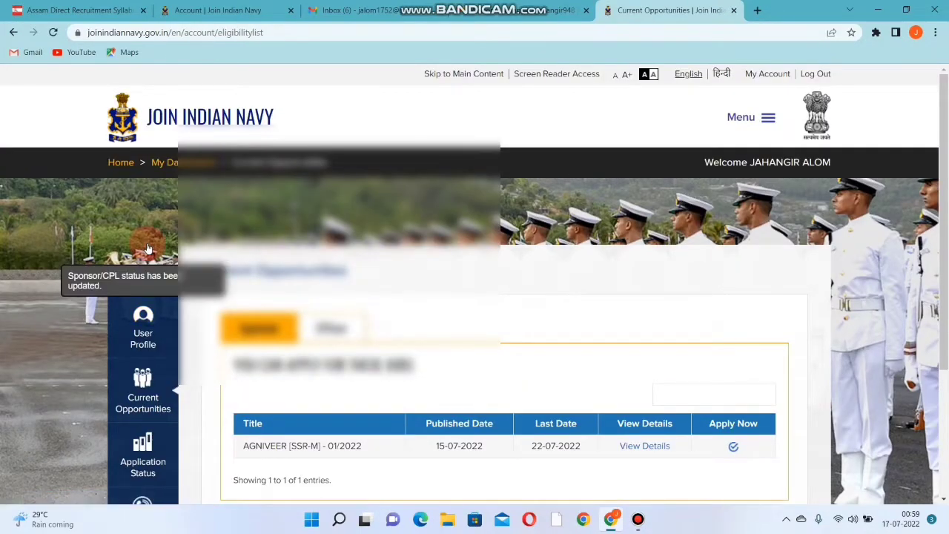
scroll(148, 254, down, 3)
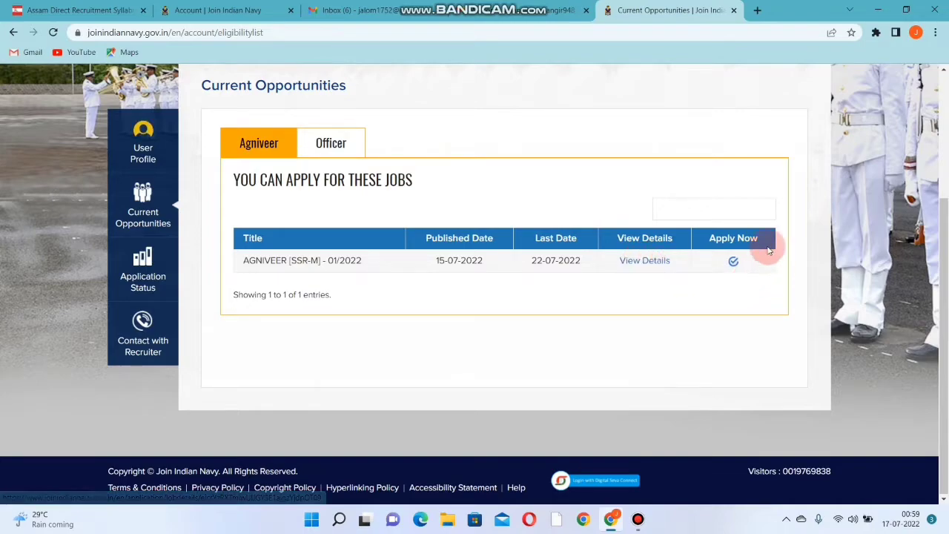
click(734, 263)
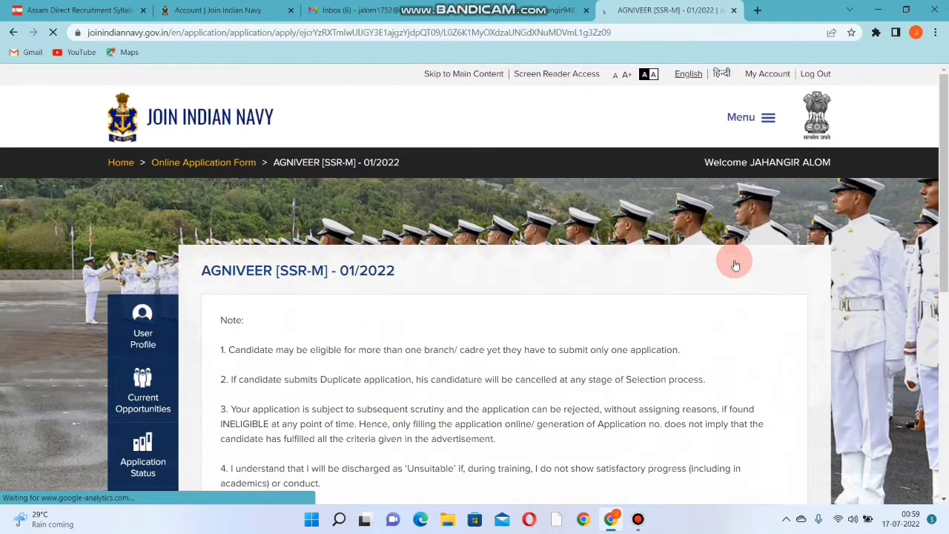
- Agree to the terms, the online examination and fees, and the advertisement declaration, and proceed to the AGNIVEER [SSR-M] application form
scroll(678, 303, down, 3)
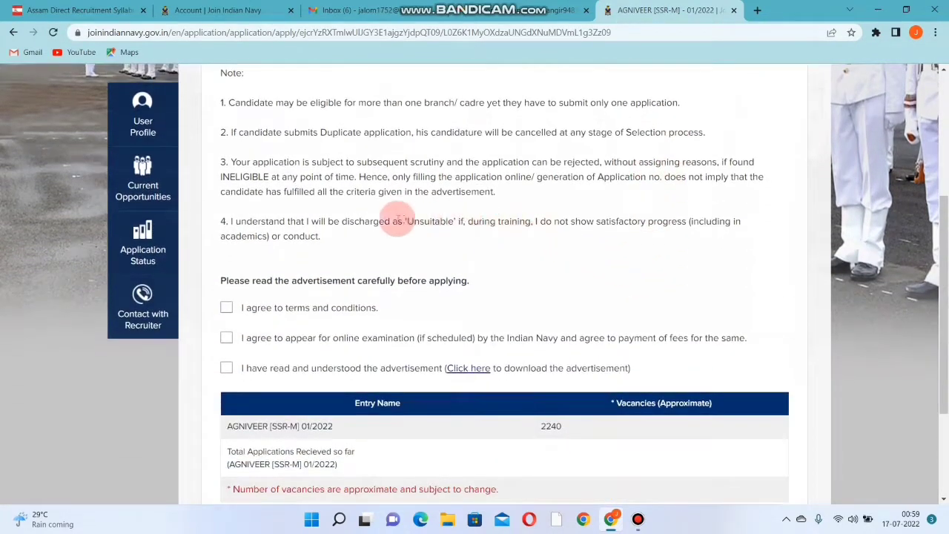
scroll(386, 219, up, 2)
scroll(222, 189, down, 1)
drag(237, 180, 412, 284)
scroll(415, 281, down, 2)
click(227, 185)
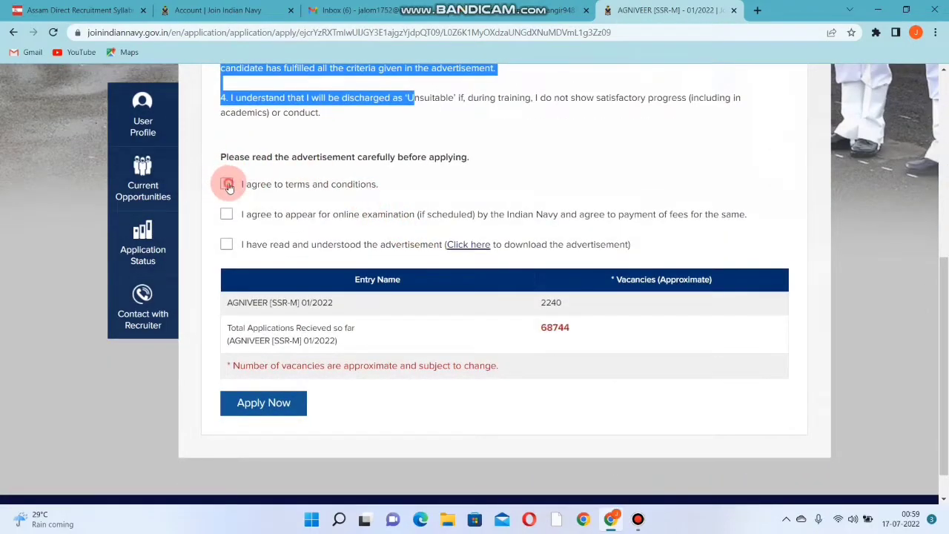
click(232, 218)
click(226, 245)
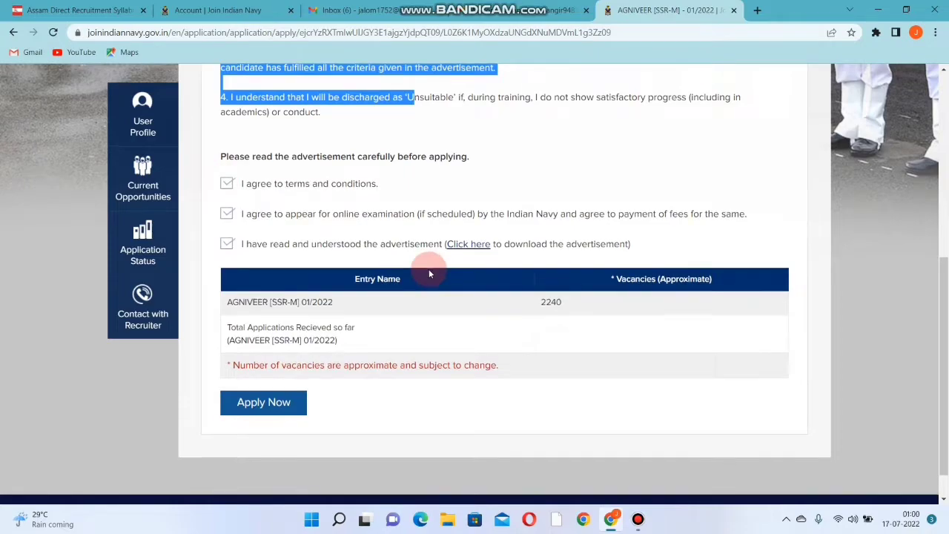
scroll(579, 303, down, 1)
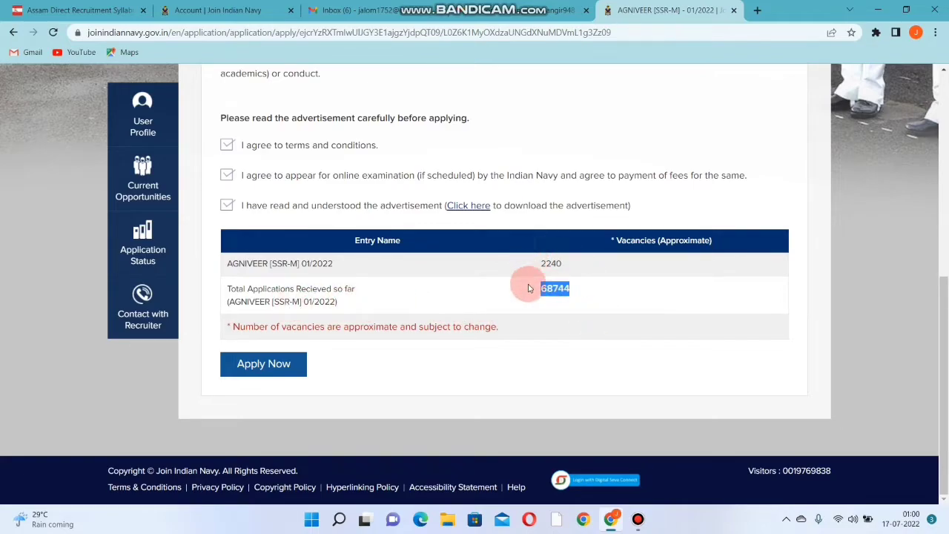
click(263, 365)
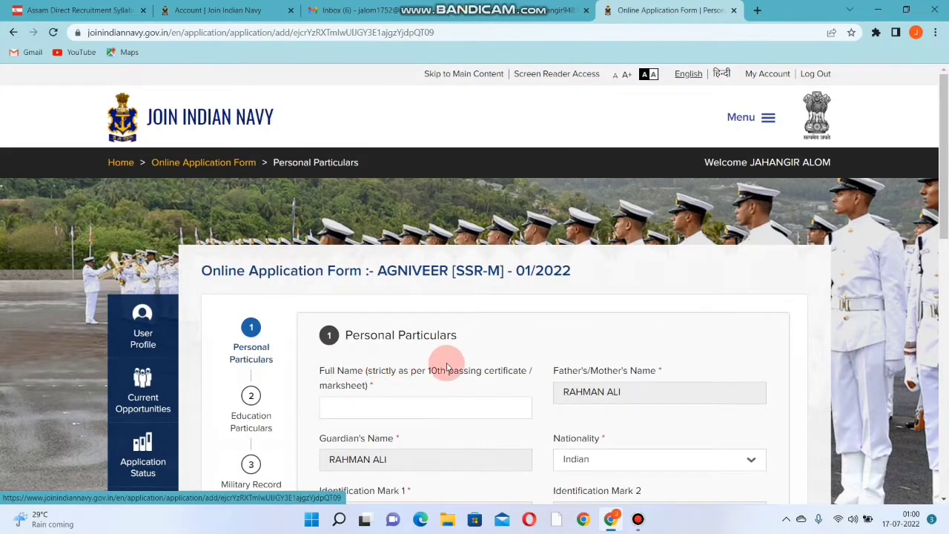
- Review the Personal Particulars of the application, including the domicile and identity document answers, and save them to continue
scroll(550, 304, down, 3)
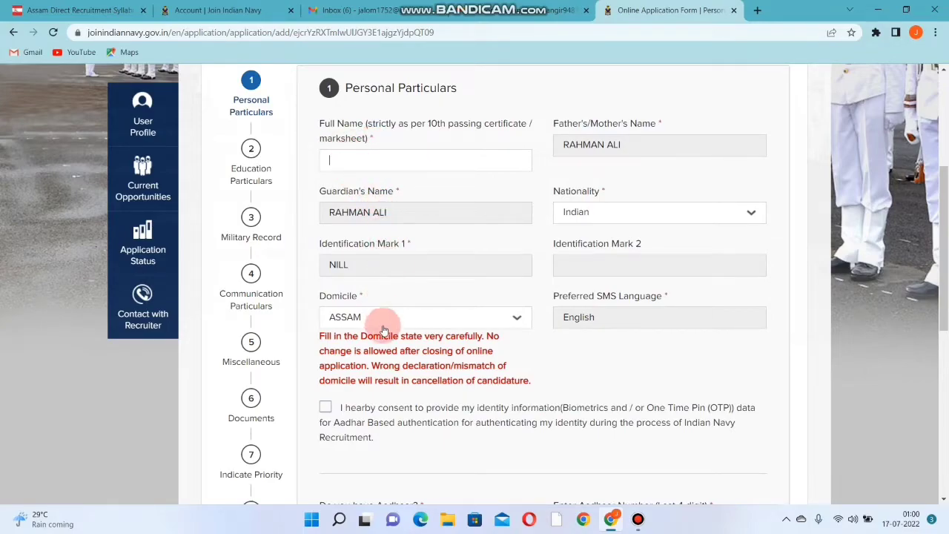
scroll(361, 187, down, 2)
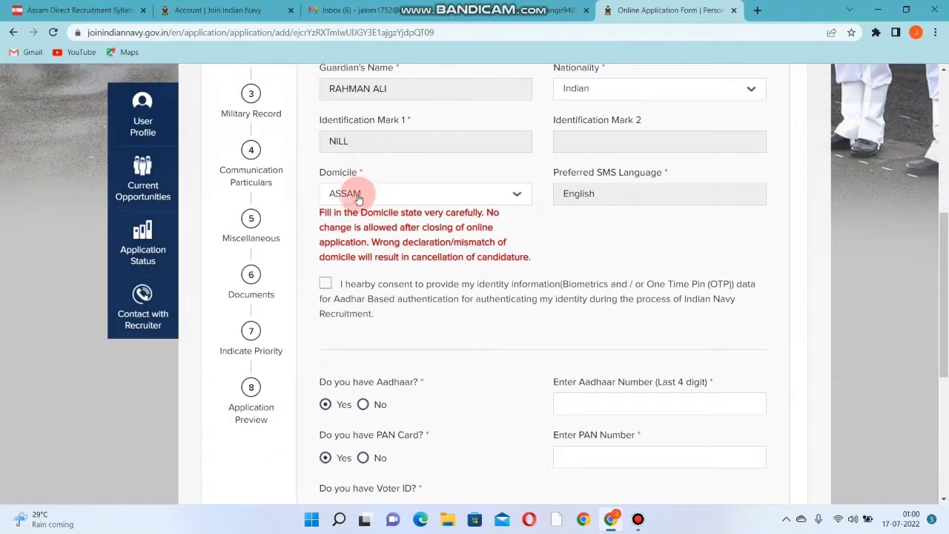
scroll(398, 248, down, 2)
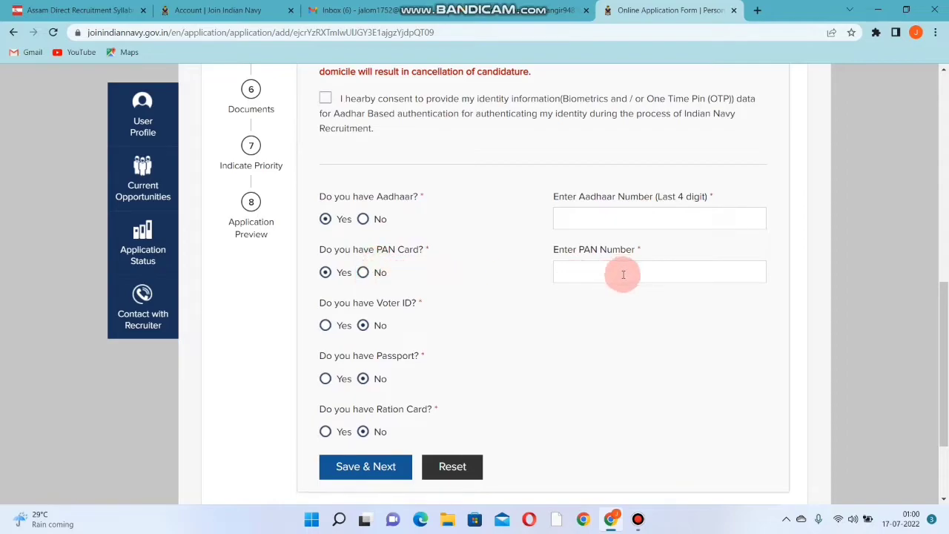
scroll(520, 293, down, 2)
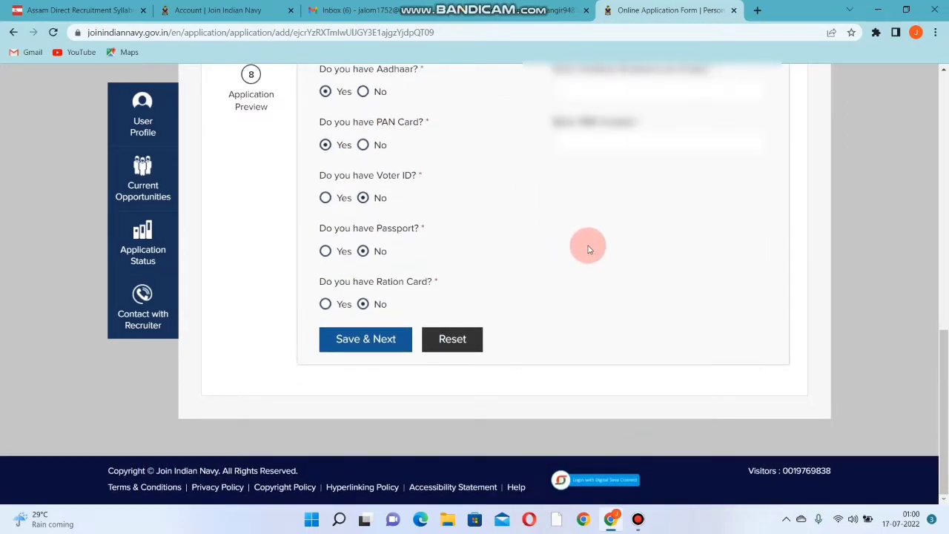
click(362, 346)
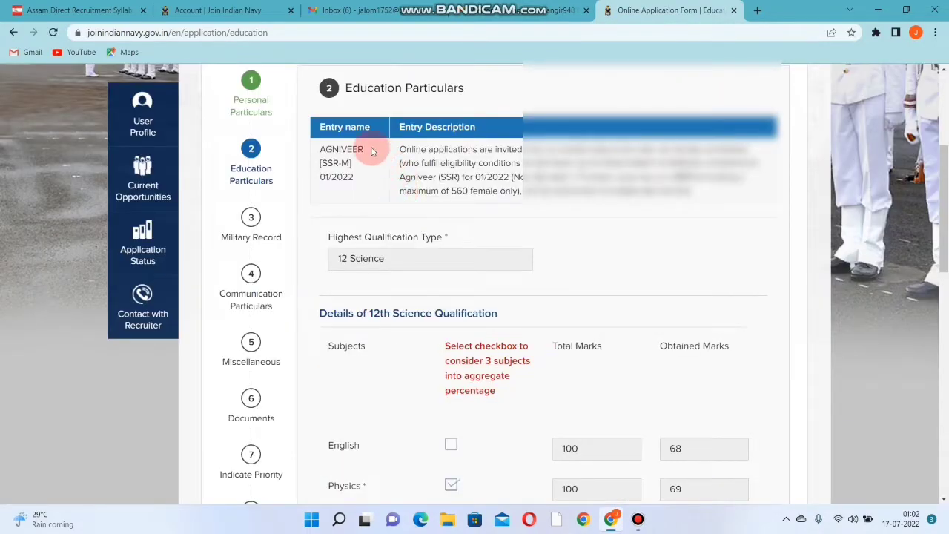
- Include Chemistry with Physics and Maths in the 12th Science aggregate percentage and save the Education Particulars
scroll(435, 124, down, 3)
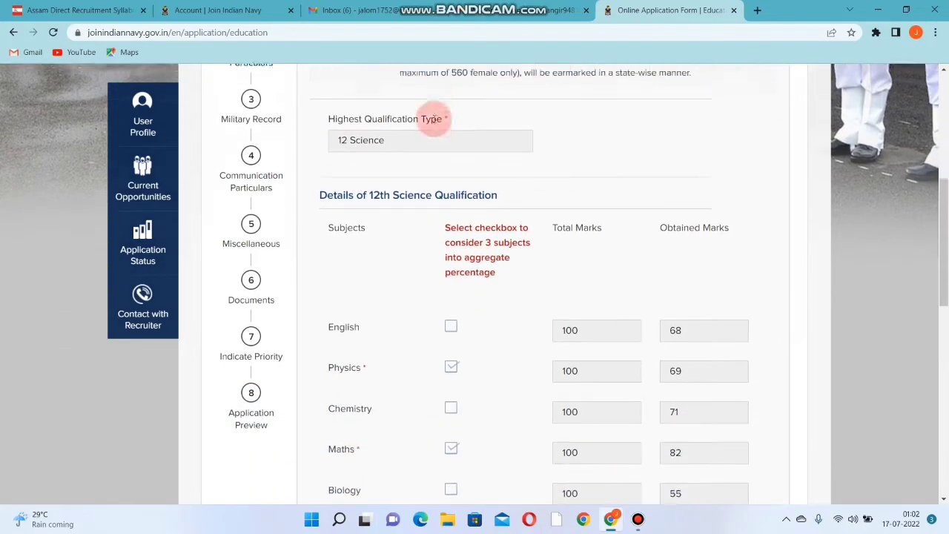
scroll(403, 164, down, 3)
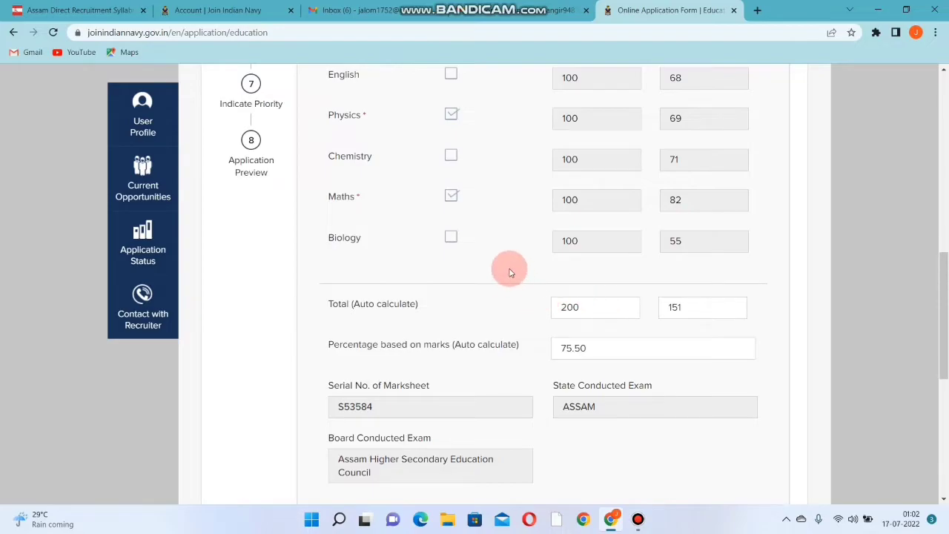
scroll(510, 267, up, 2)
click(451, 277)
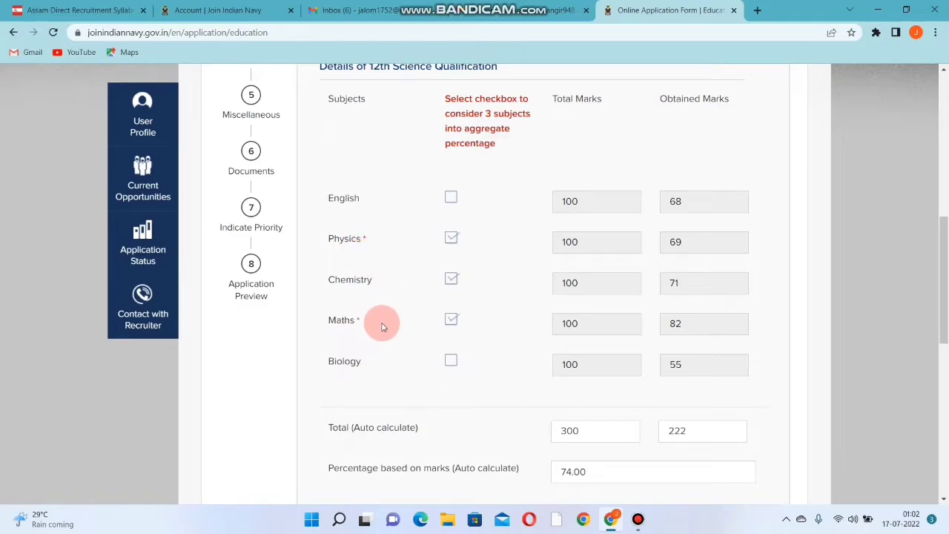
scroll(382, 326, down, 7)
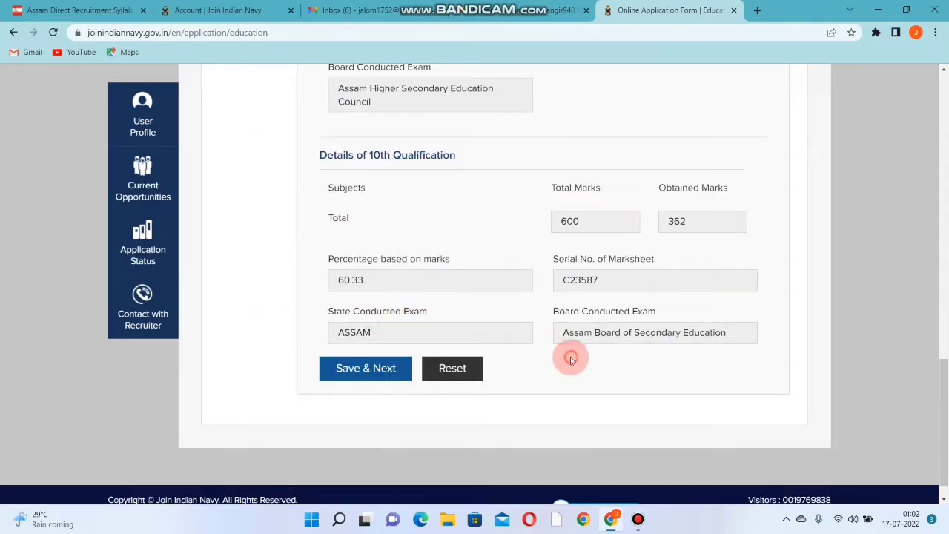
click(367, 370)
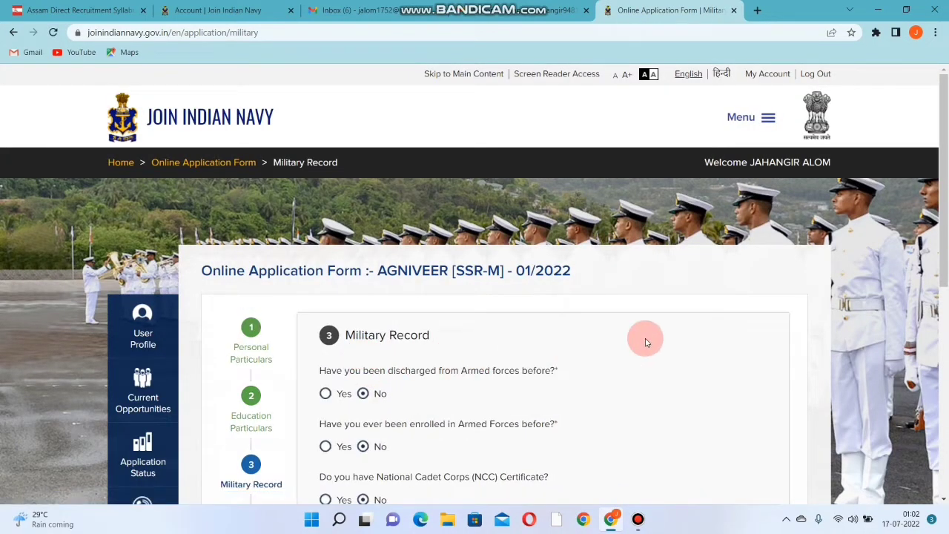
- Save the Military Record with No for armed forces discharge, previous enrolment and the NCC certificate
scroll(645, 342, down, 3)
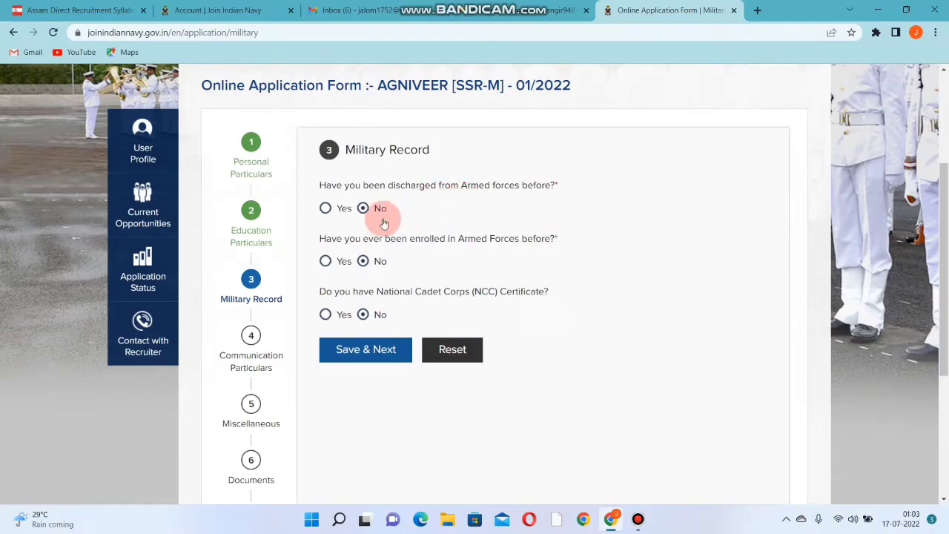
scroll(416, 215, down, 1)
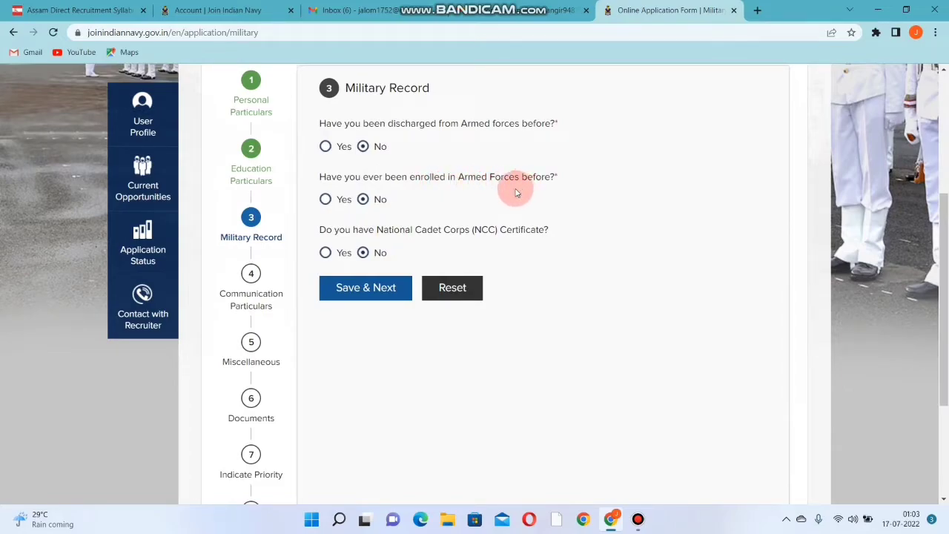
scroll(393, 207, down, 1)
scroll(379, 212, down, 1)
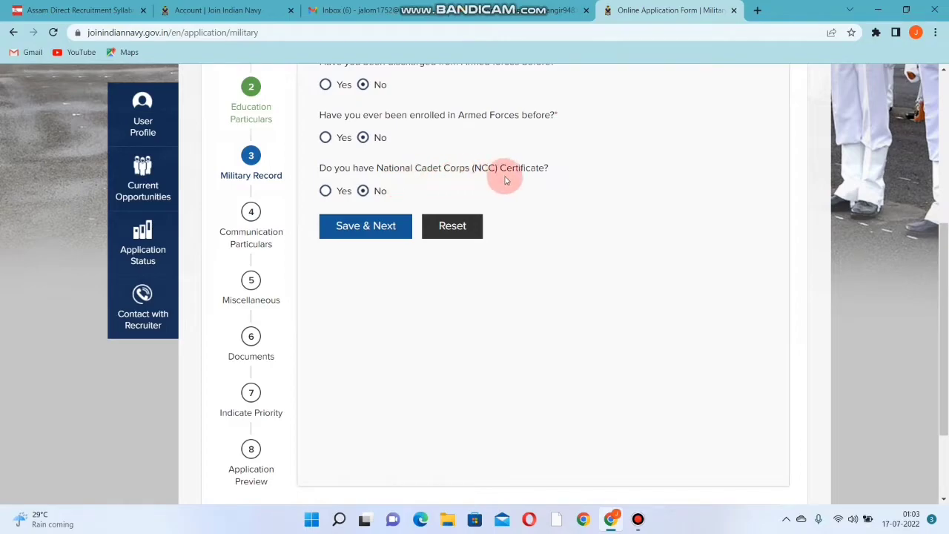
scroll(443, 184, down, 1)
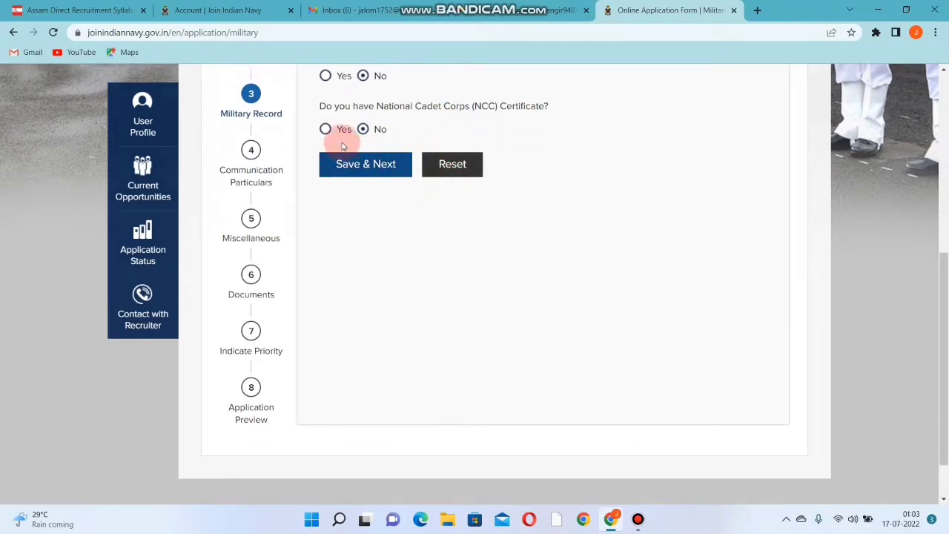
click(362, 172)
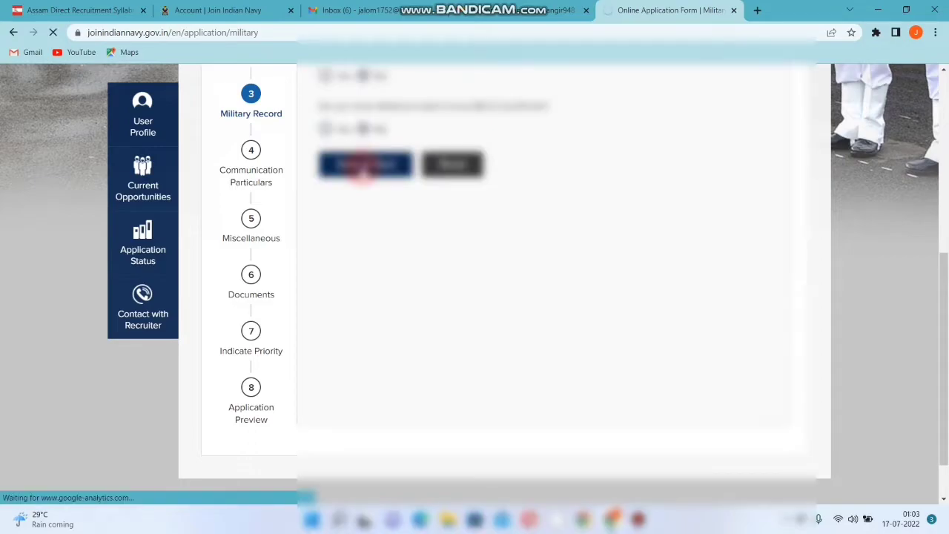
- Review the permanent and correspondence addresses in the Communication Particulars and save them to continue
scroll(519, 275, down, 5)
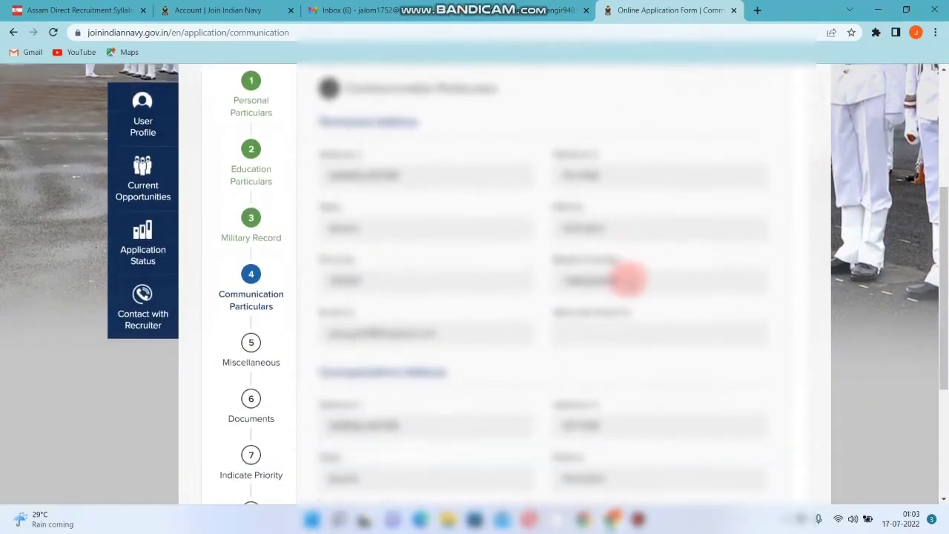
scroll(590, 274, up, 5)
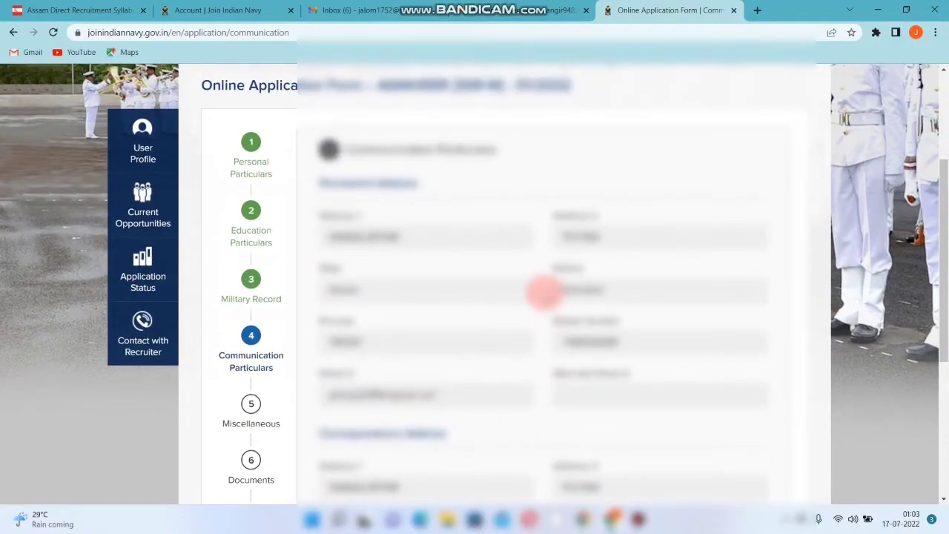
scroll(610, 201, down, 1)
scroll(349, 152, down, 2)
scroll(371, 167, up, 3)
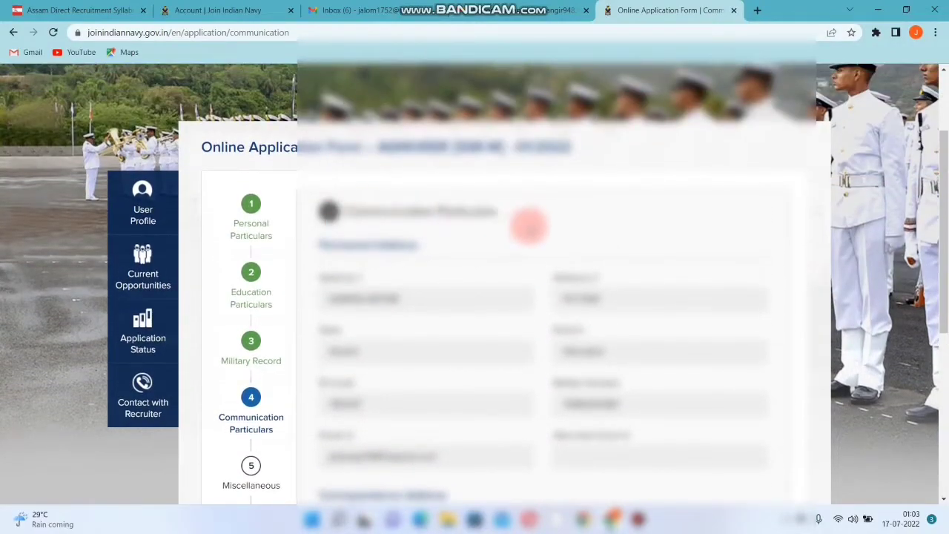
scroll(526, 222, down, 3)
scroll(509, 220, down, 2)
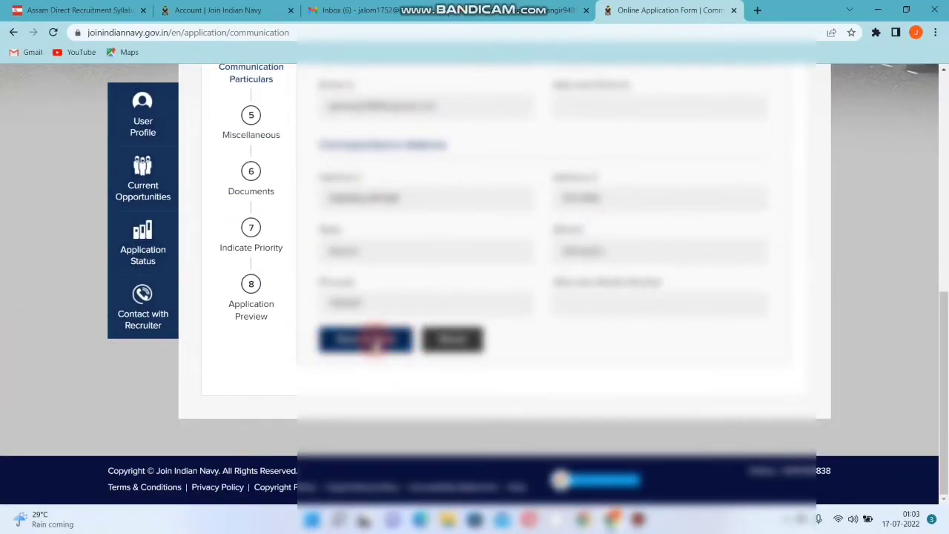
click(375, 341)
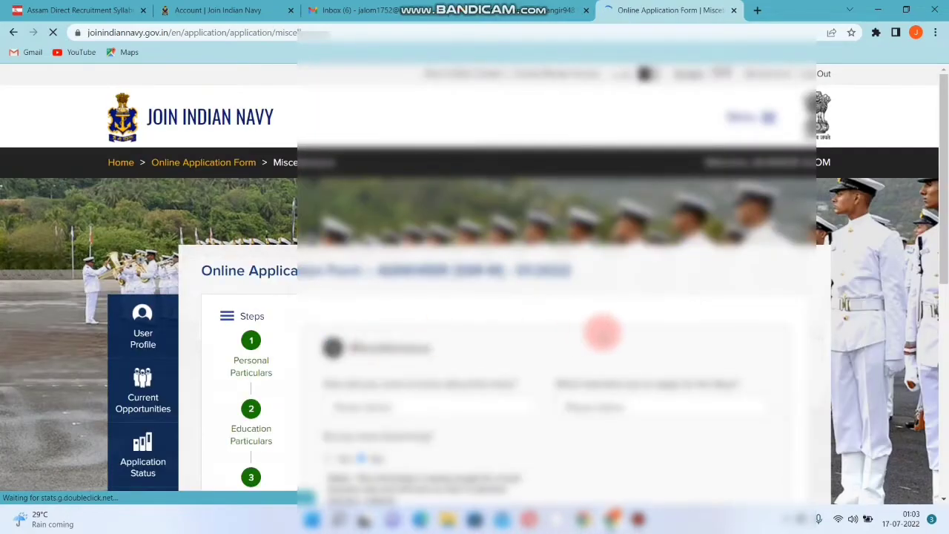
- Answer Yes to knowing swimming in the Miscellaneous section, leave both selection questions unset, and save it
scroll(517, 279, down, 2)
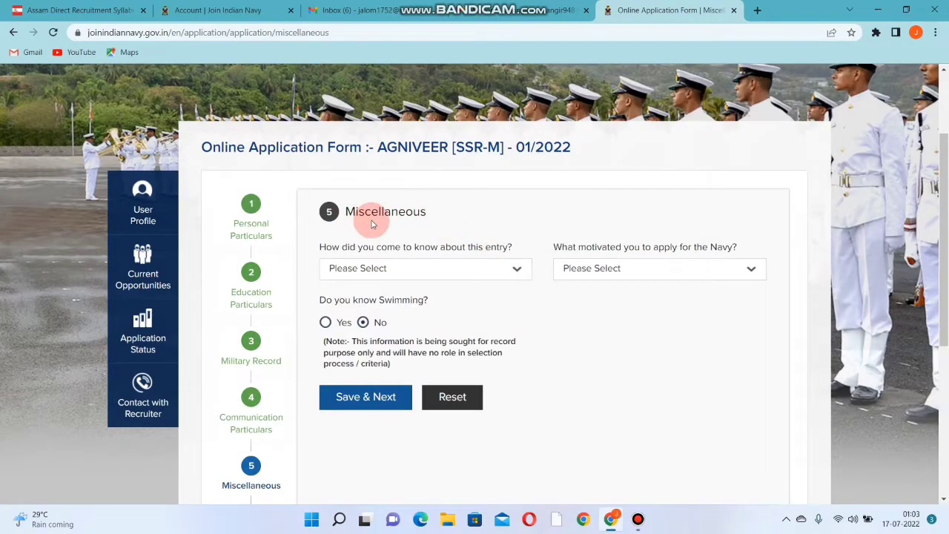
scroll(404, 223, down, 1)
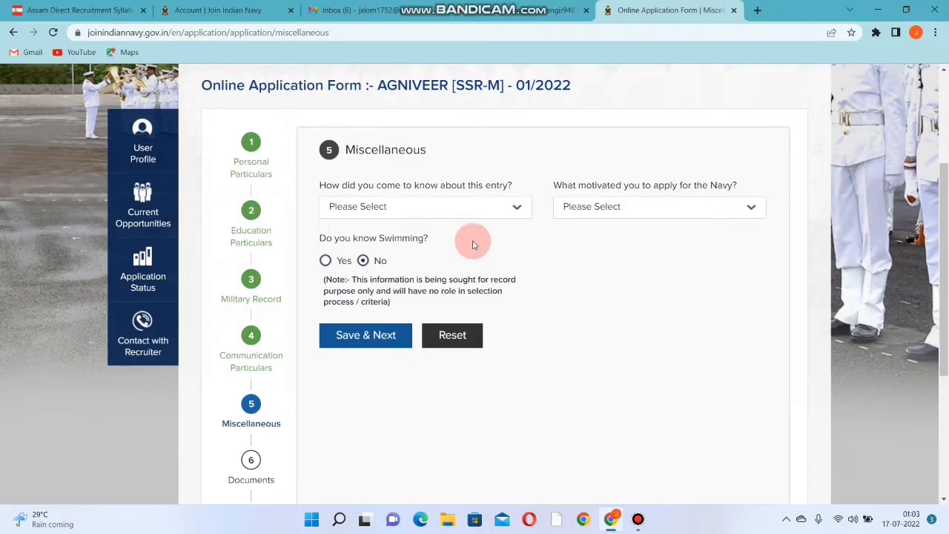
click(475, 210)
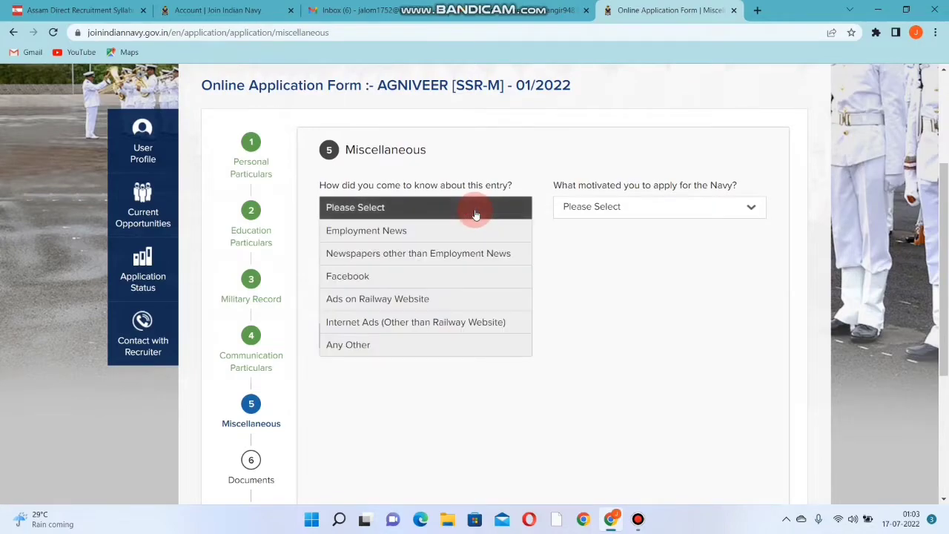
click(658, 247)
scroll(446, 230, down, 1)
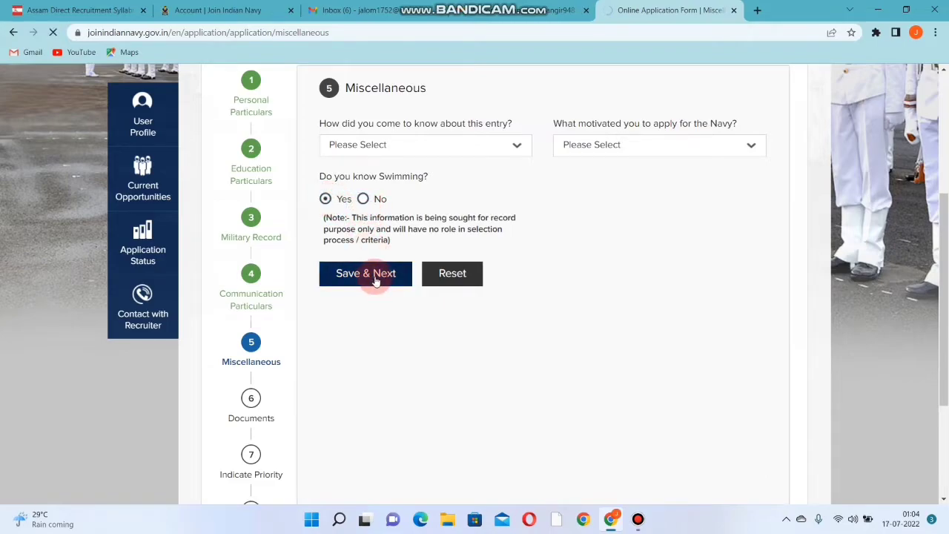
- Examine the Upload Documents section and view the uploaded signature file, dismissing the download scan notice
scroll(418, 296, down, 4)
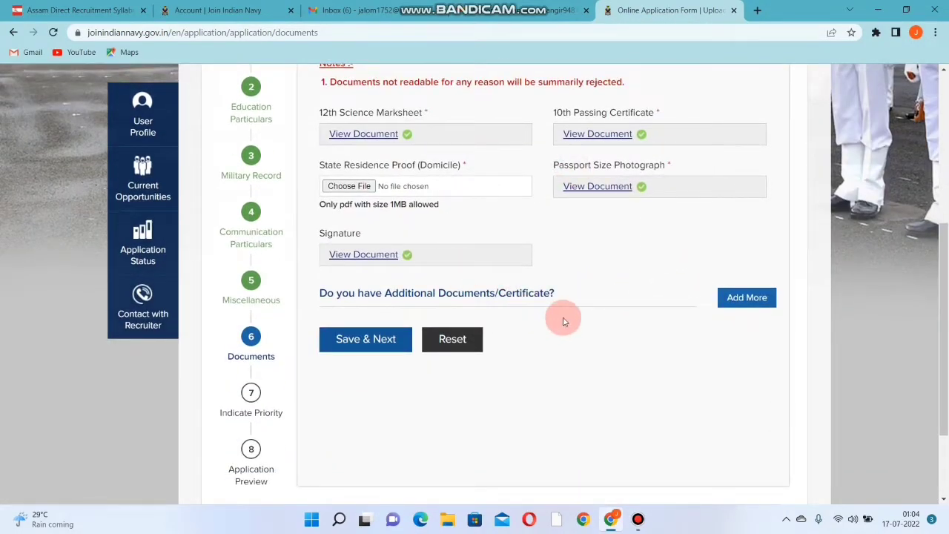
scroll(530, 280, up, 2)
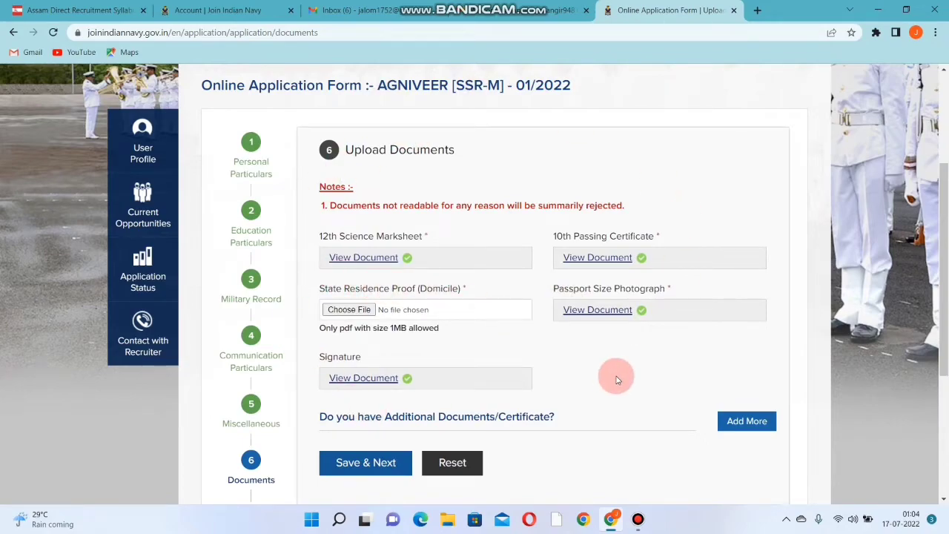
scroll(617, 380, down, 1)
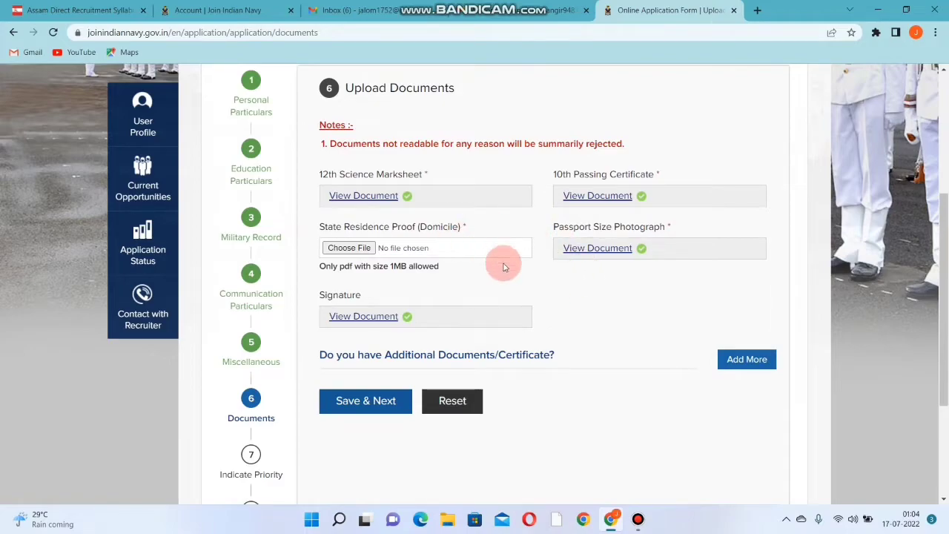
scroll(514, 301, down, 1)
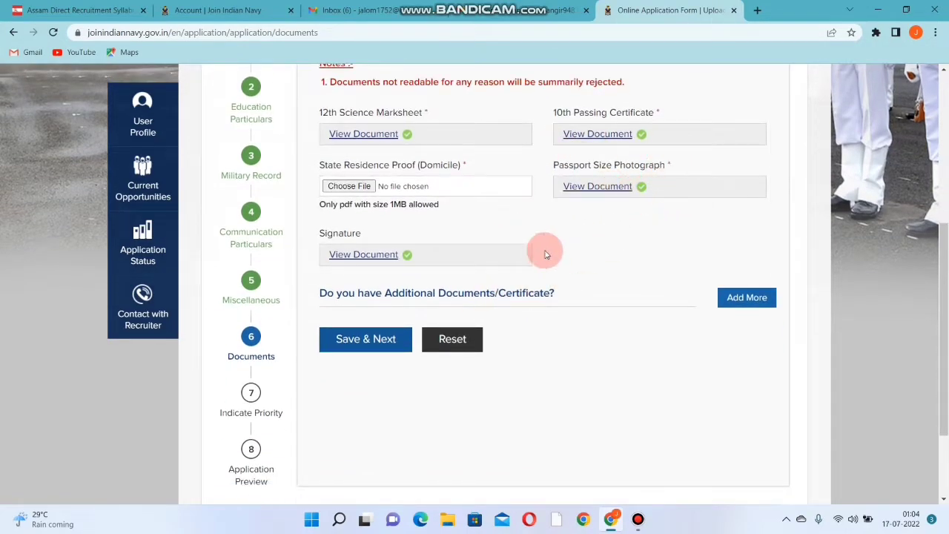
click(362, 256)
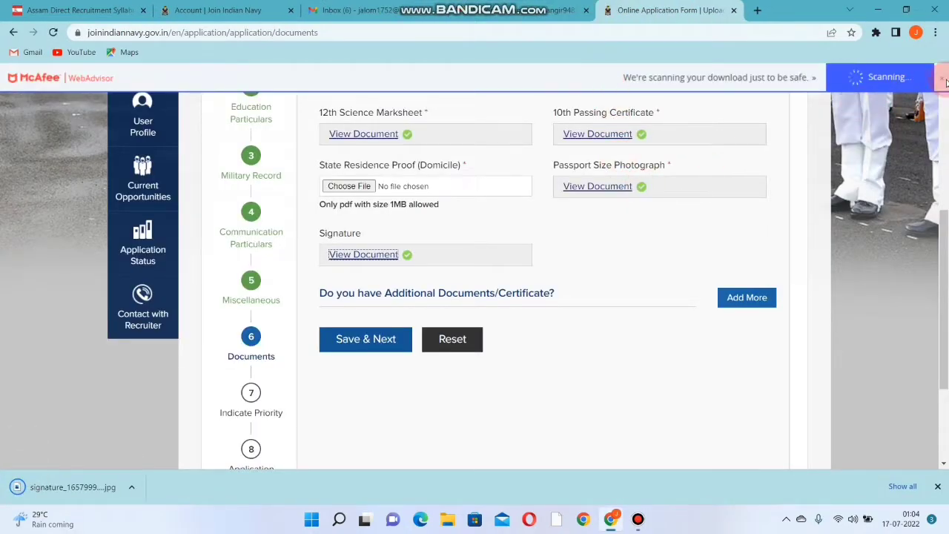
click(945, 78)
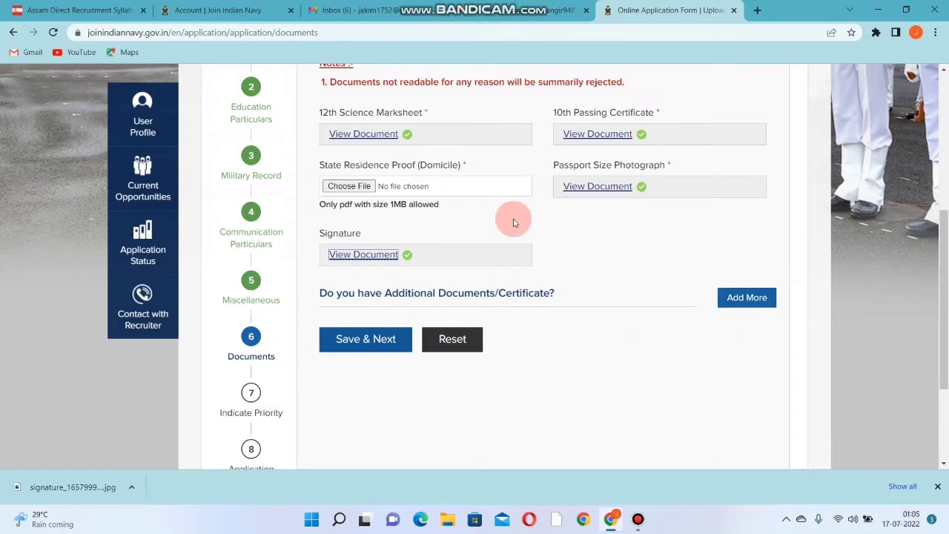
- Save the documents without a domicile proof, and save the AGNIVEER [SSR-M] 01/2022 preference with Yes for the terms and conditions
click(382, 343)
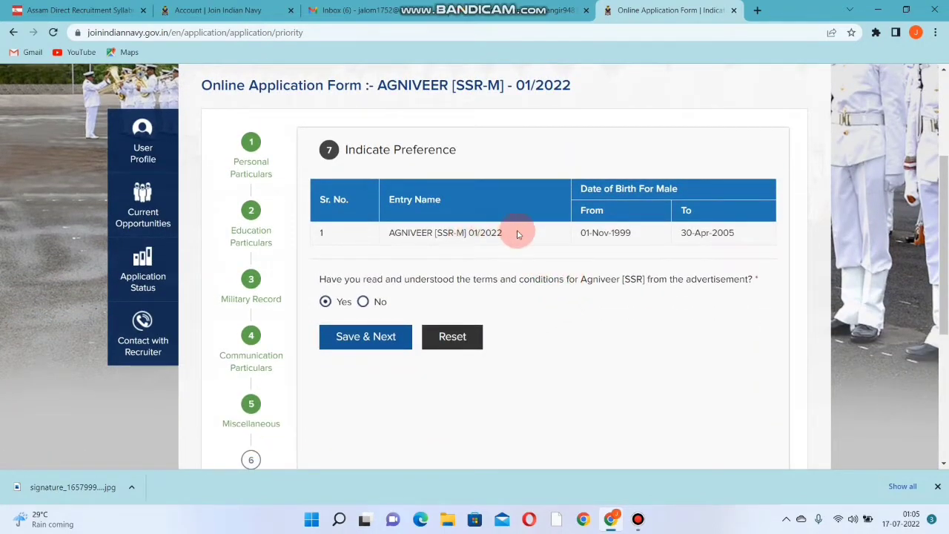
scroll(553, 237, down, 1)
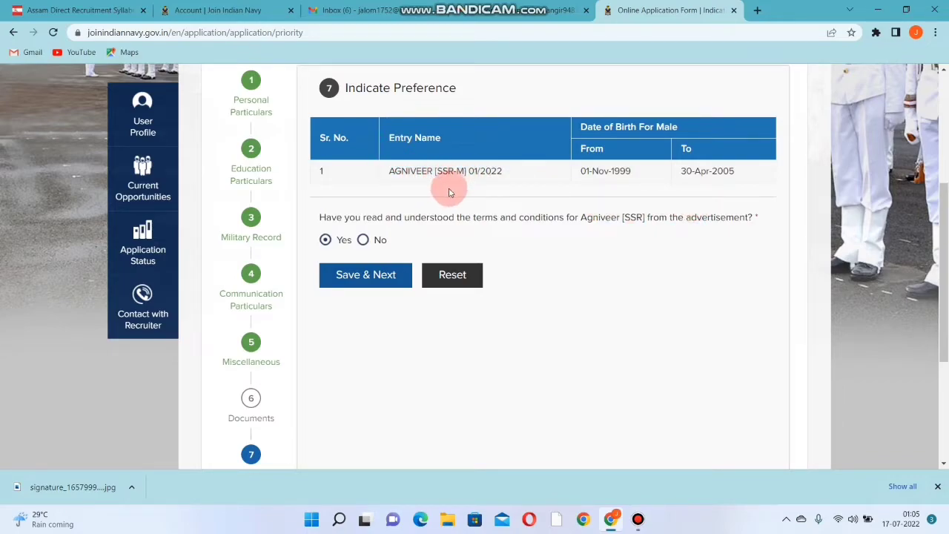
scroll(631, 226, down, 1)
click(357, 215)
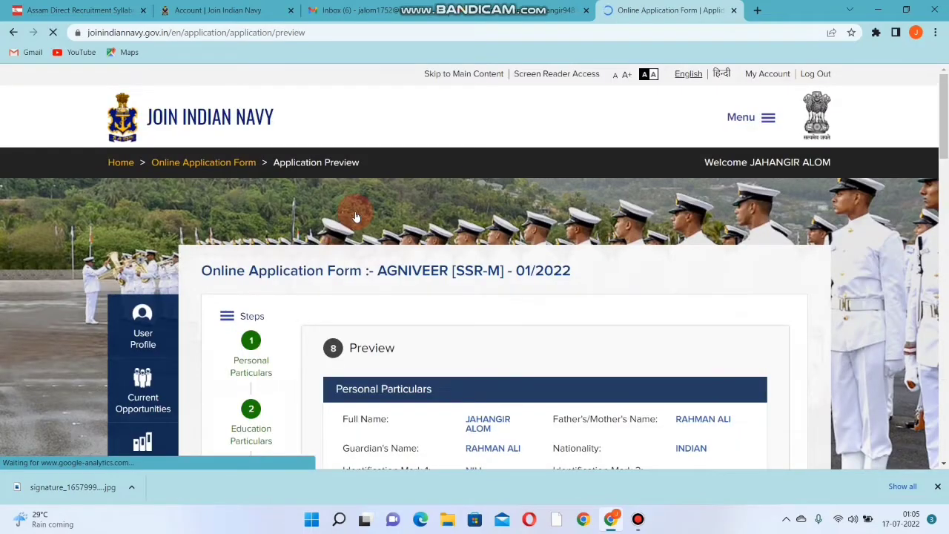
- Examine the application preview, including its Priority and Documents sections, for missing entries
scroll(445, 245, down, 3)
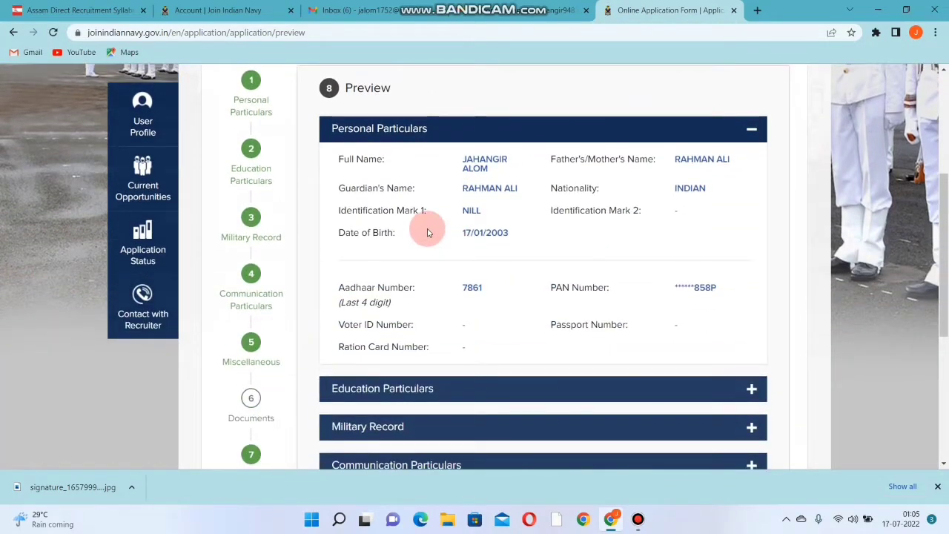
scroll(594, 193, down, 3)
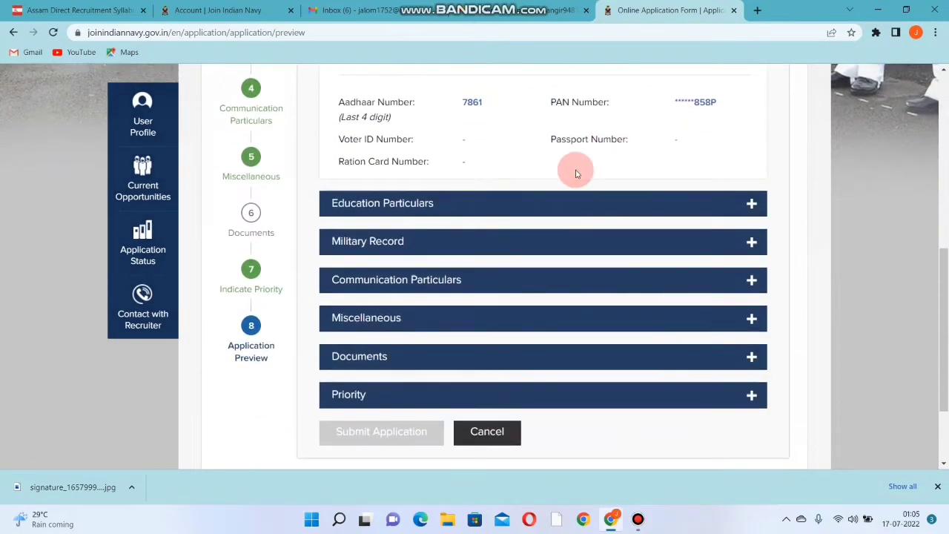
scroll(549, 178, down, 1)
click(431, 275)
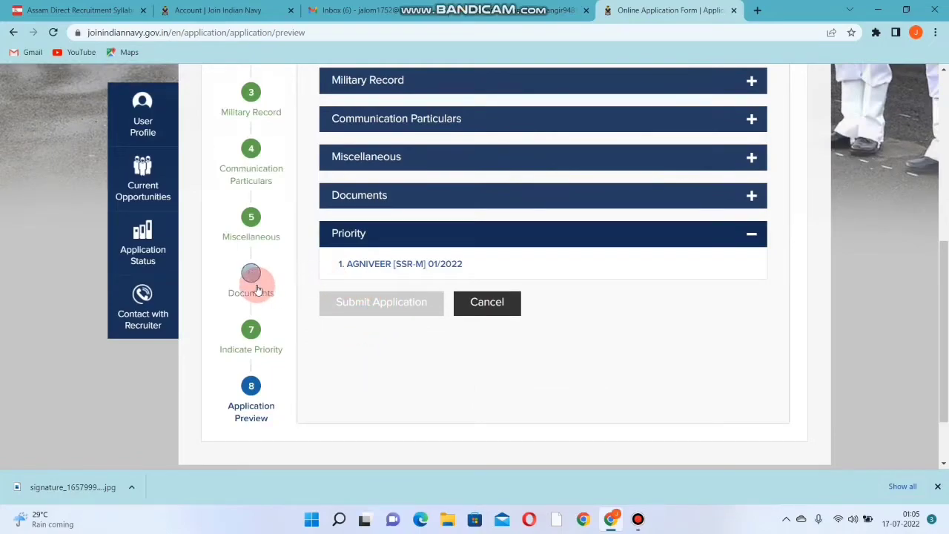
click(615, 197)
scroll(602, 208, down, 3)
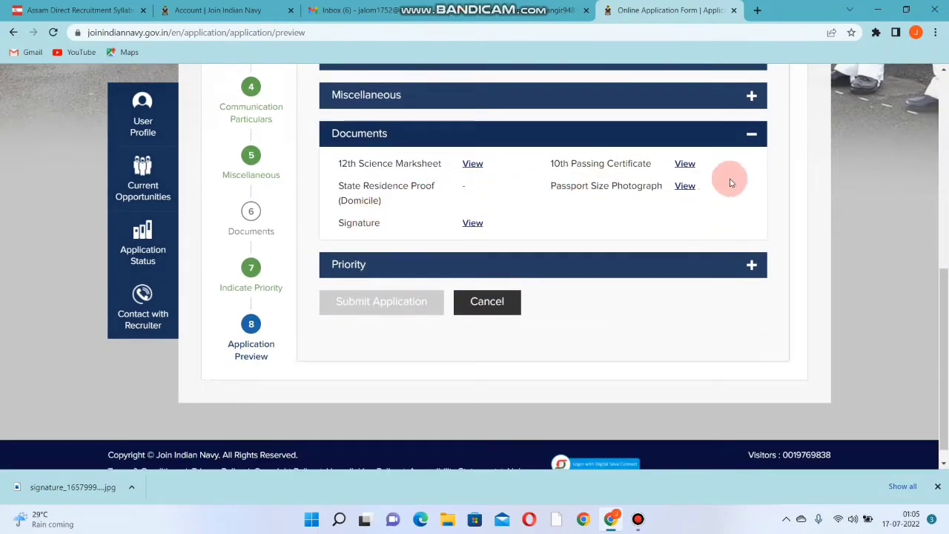
click(752, 134)
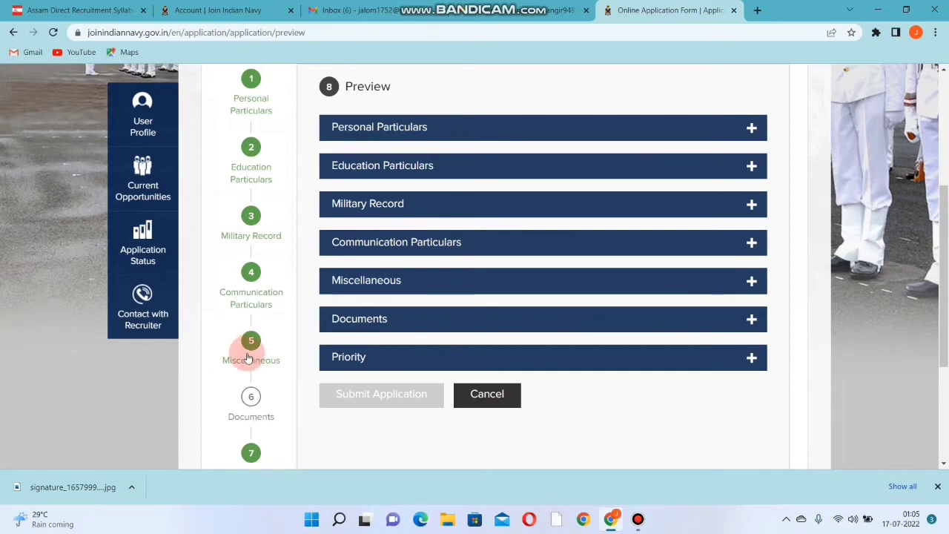
- Return to the Documents section, attach img20181110_07345865.pdf as the State Residence Proof (Domicile), and save the documents
click(251, 399)
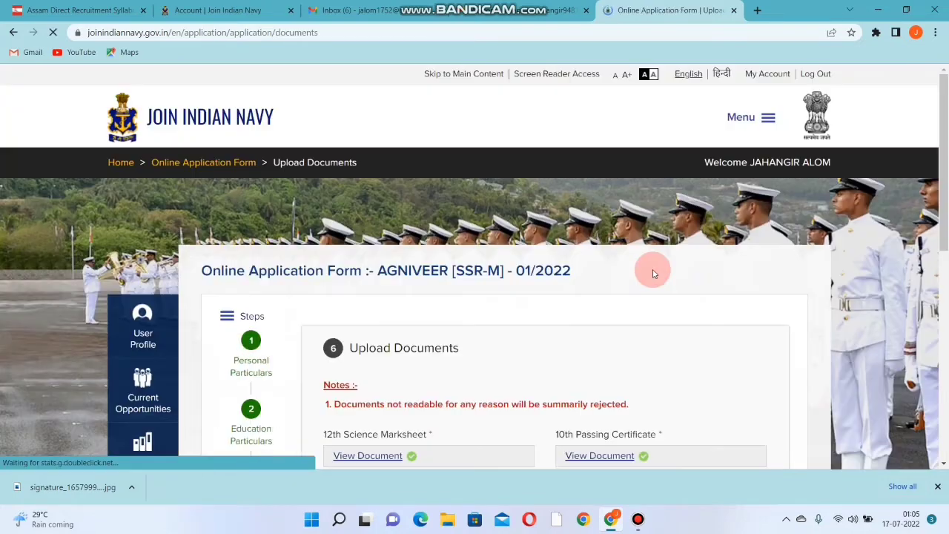
scroll(685, 310, down, 3)
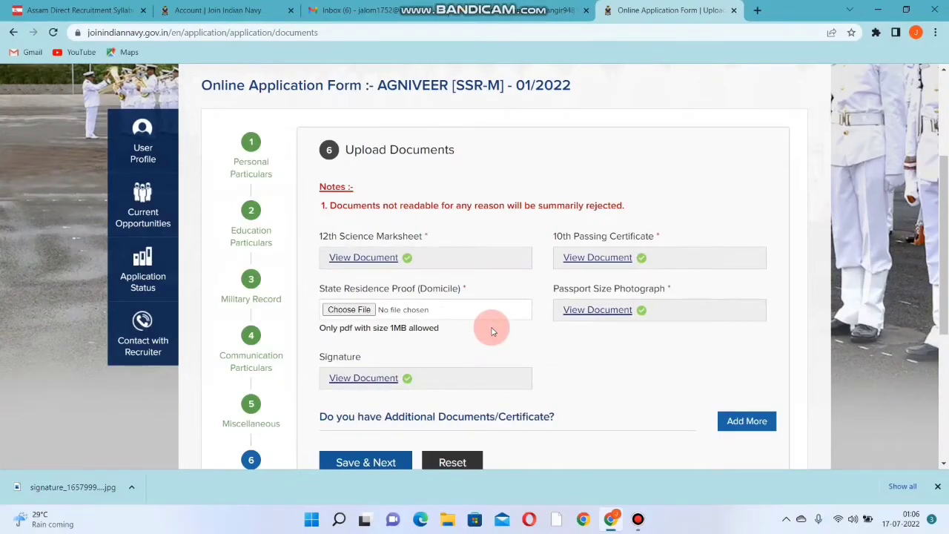
scroll(492, 332, down, 1)
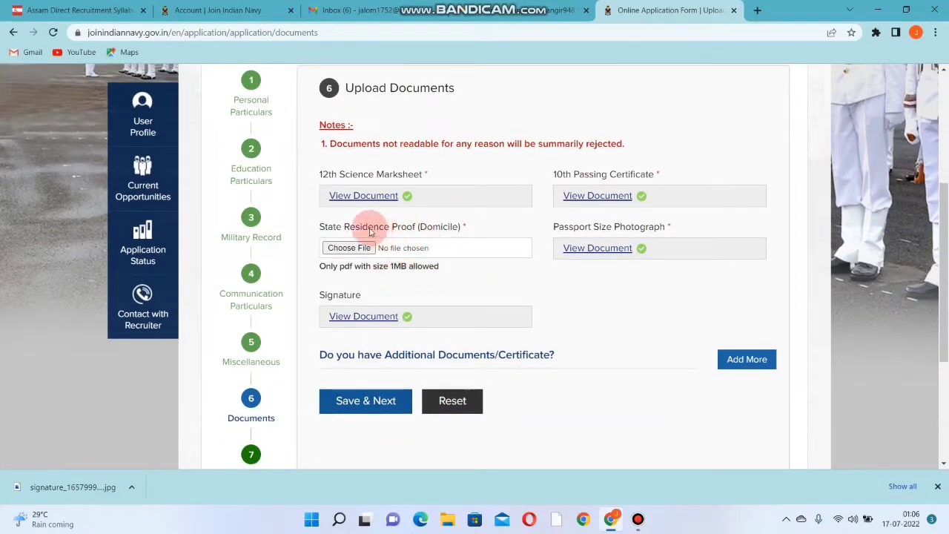
click(336, 231)
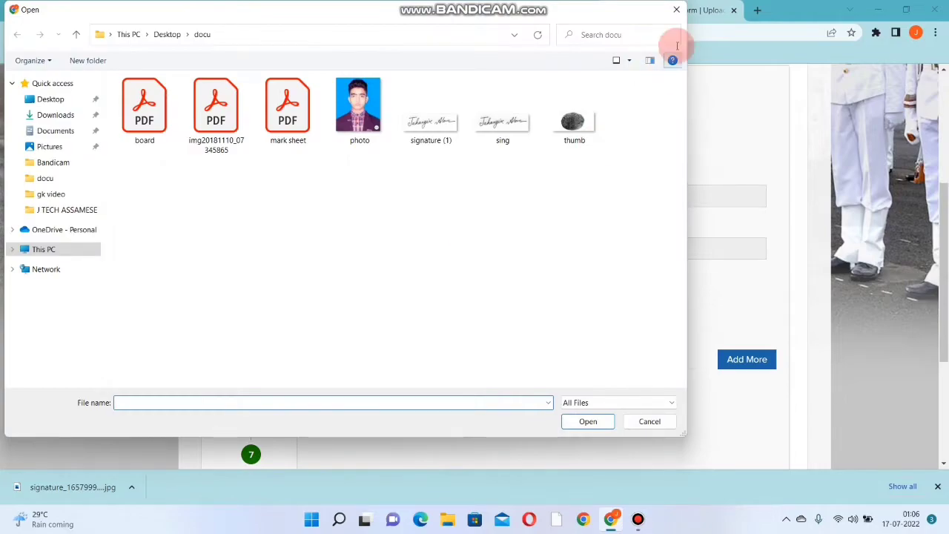
double_click(220, 125)
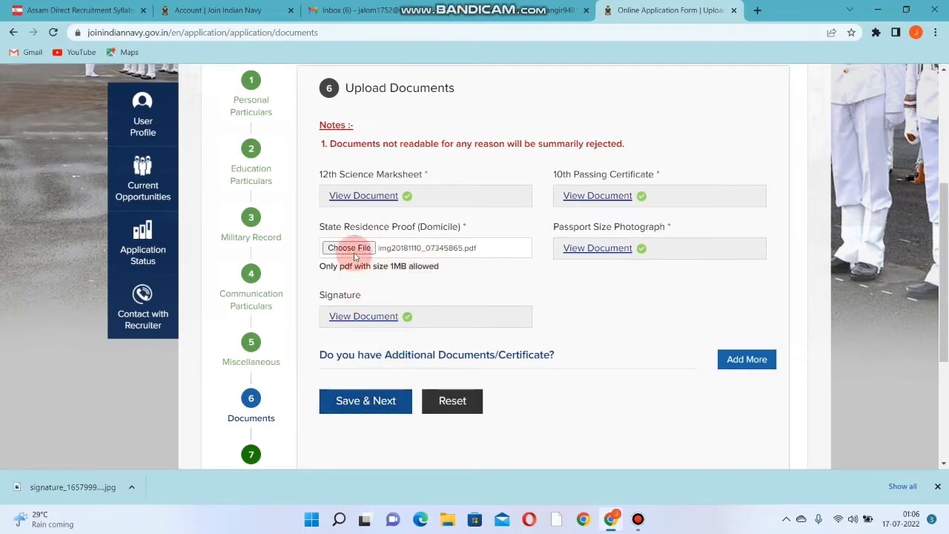
click(374, 406)
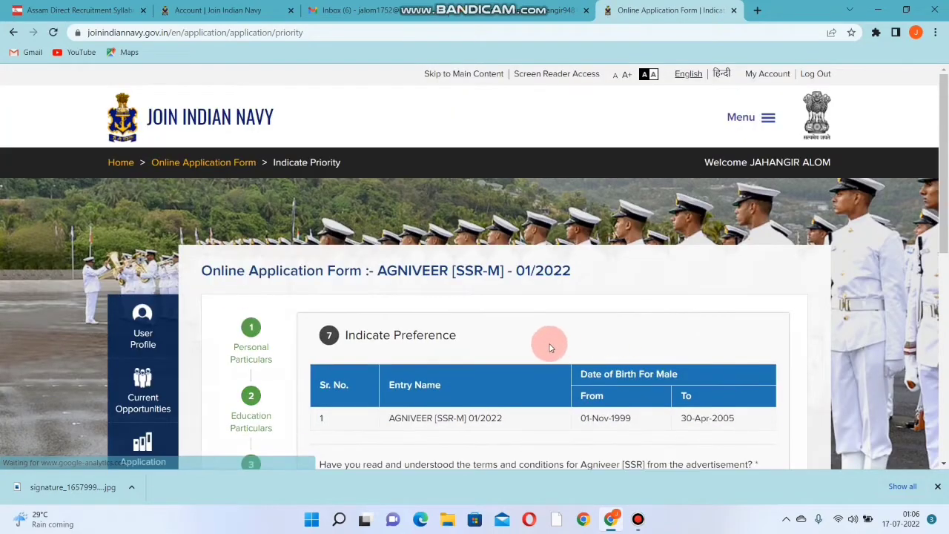
- Save the AGNIVEER [SSR-M] 01/2022 preference with Yes for having read the terms, and continue to the preview
scroll(561, 313, down, 3)
scroll(572, 312, down, 1)
click(358, 338)
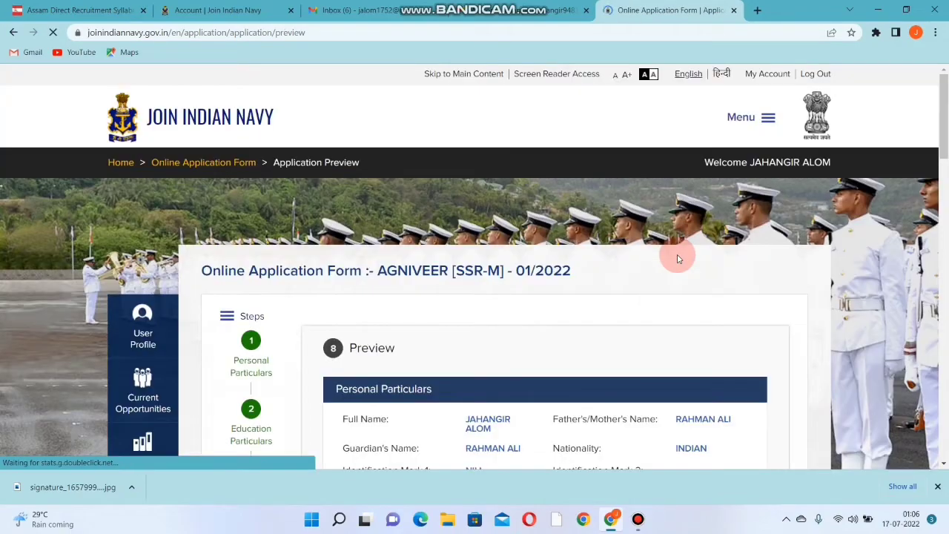
- Review the completed application preview, submit the application, and confirm the submission with Yes
scroll(659, 267, down, 4)
scroll(655, 273, down, 5)
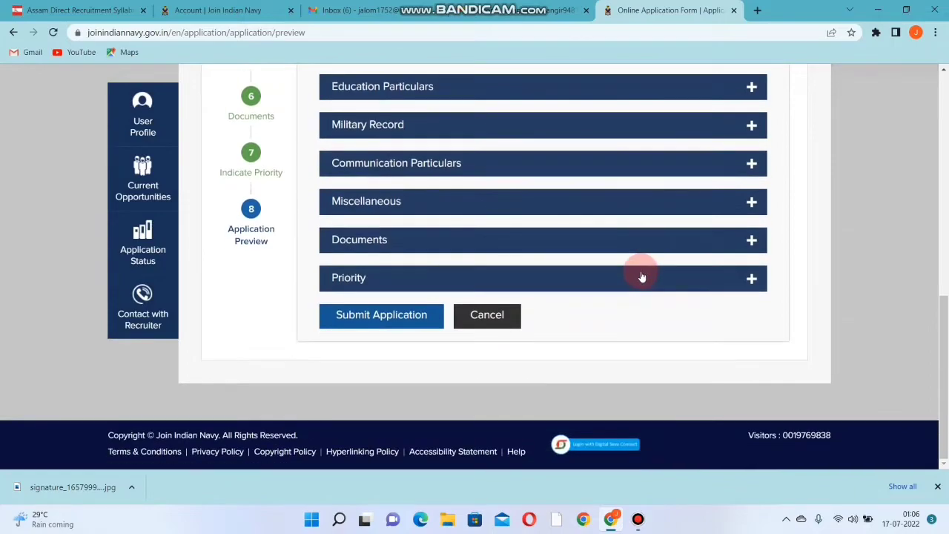
scroll(650, 303, up, 4)
scroll(655, 302, down, 3)
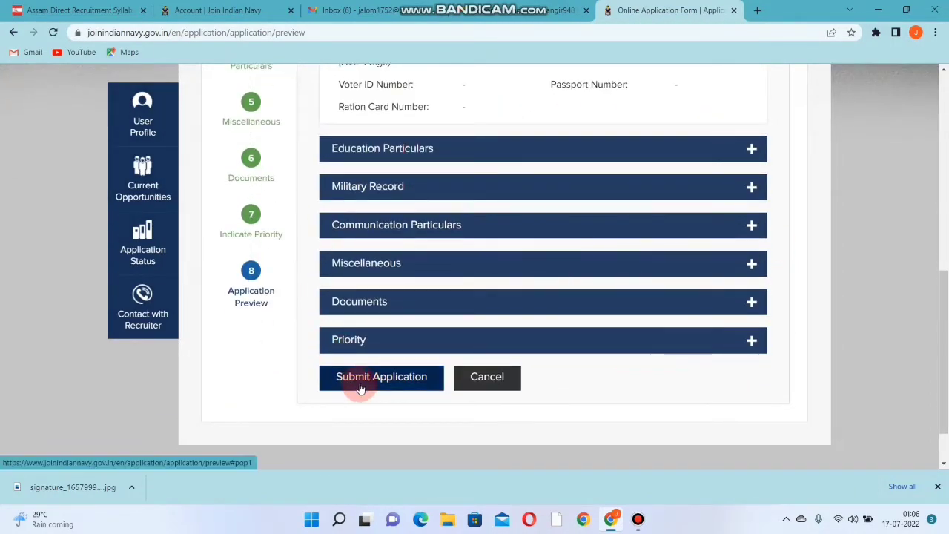
click(399, 380)
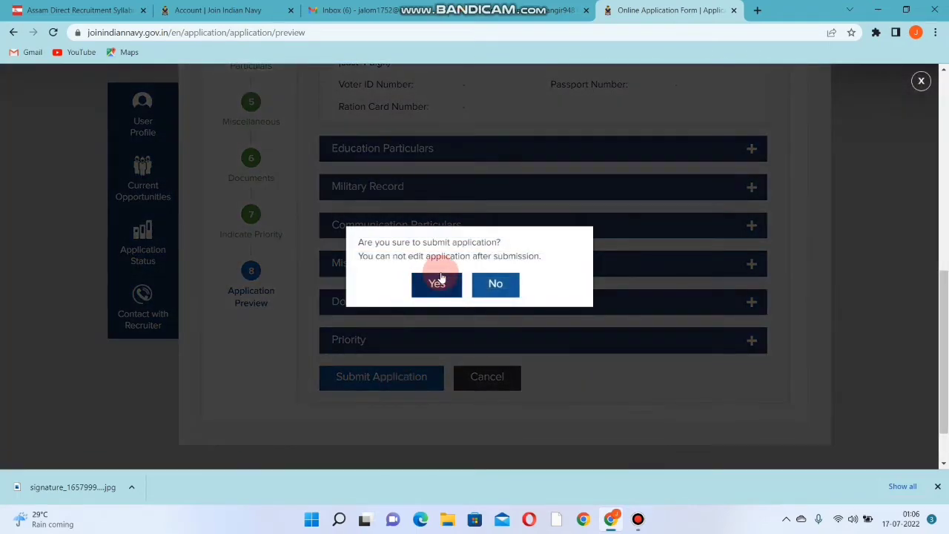
drag(359, 245, 517, 255)
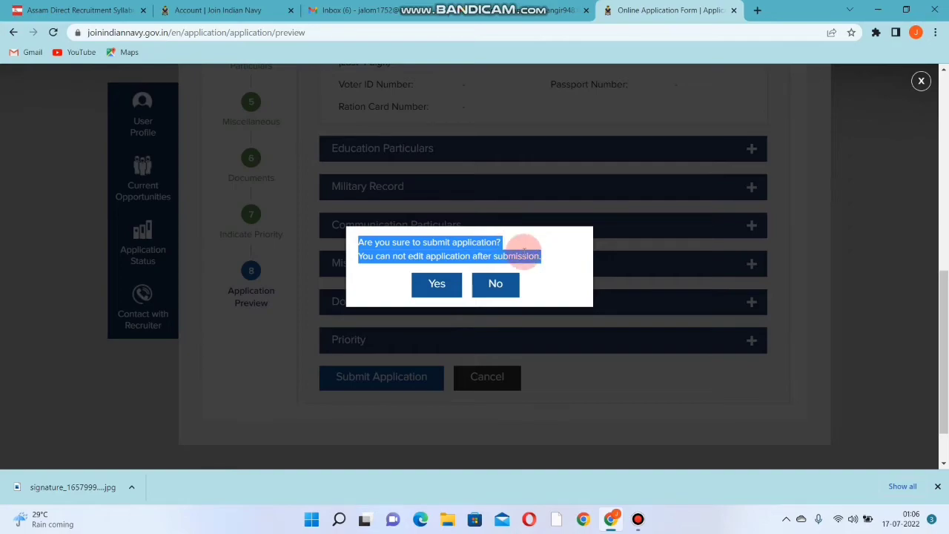
click(540, 256)
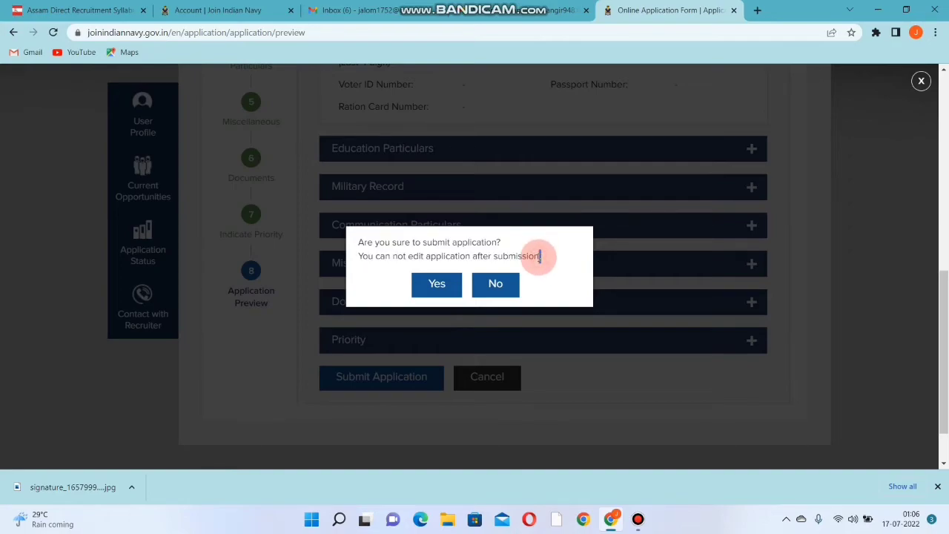
click(435, 290)
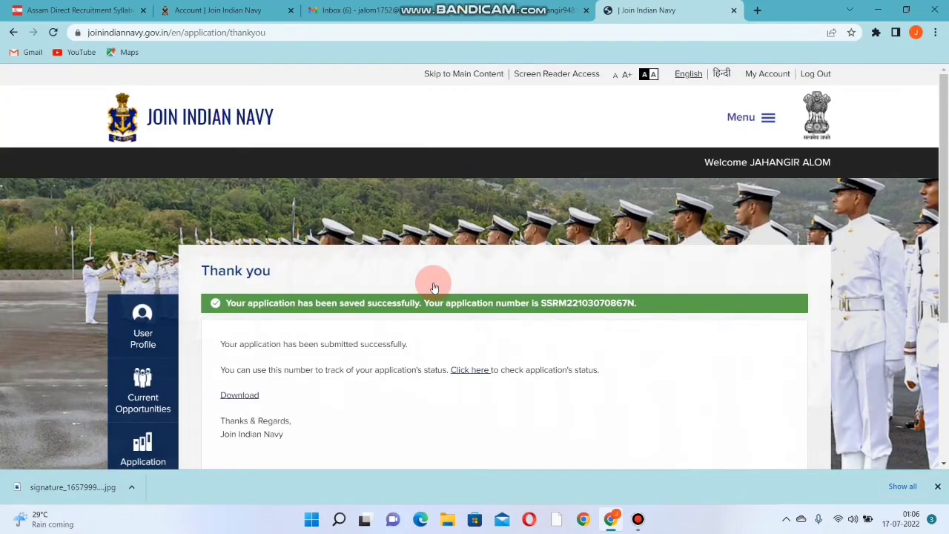
- Download the submitted application as a PDF and view its first page
scroll(440, 297, down, 3)
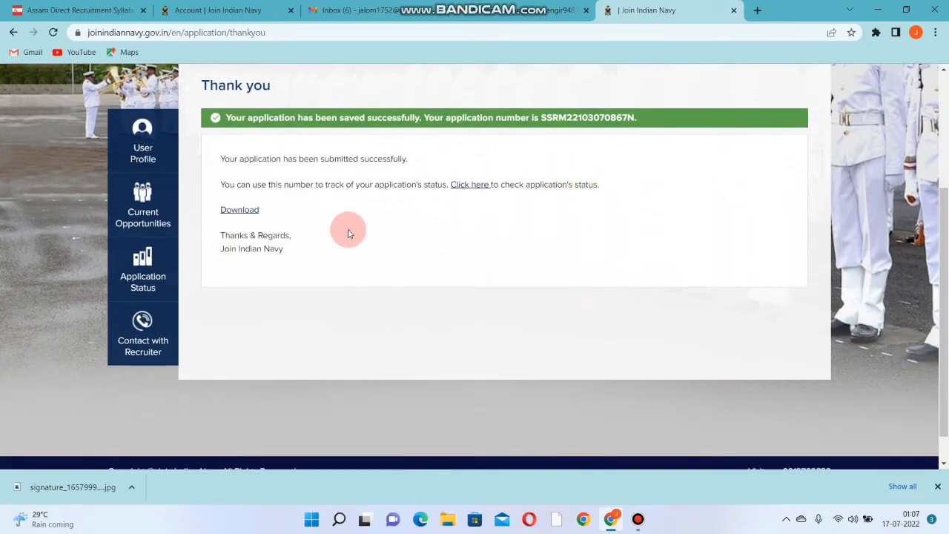
click(238, 211)
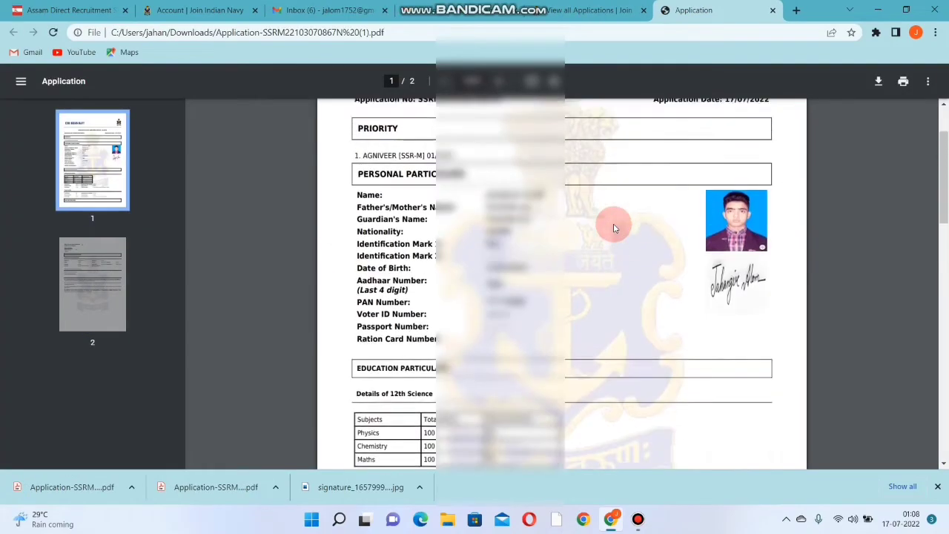
scroll(610, 227, up, 2)
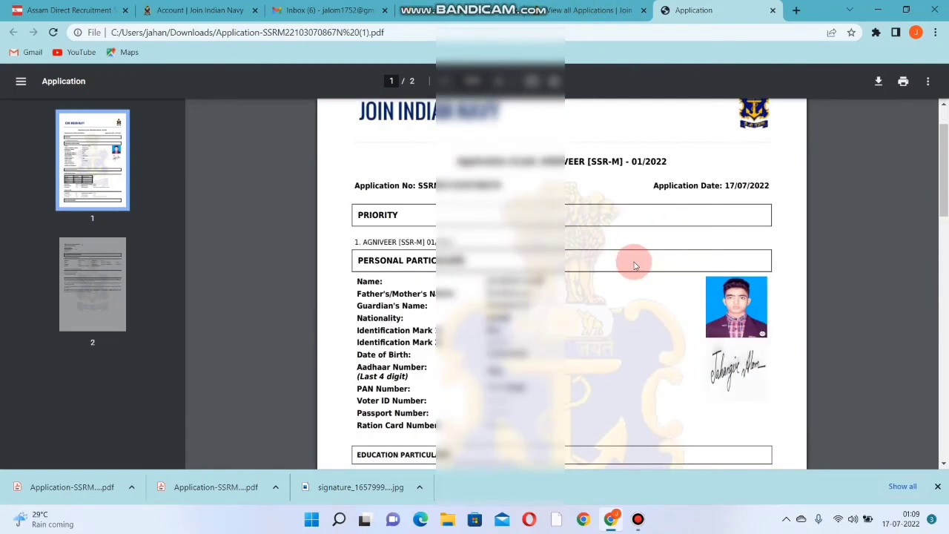